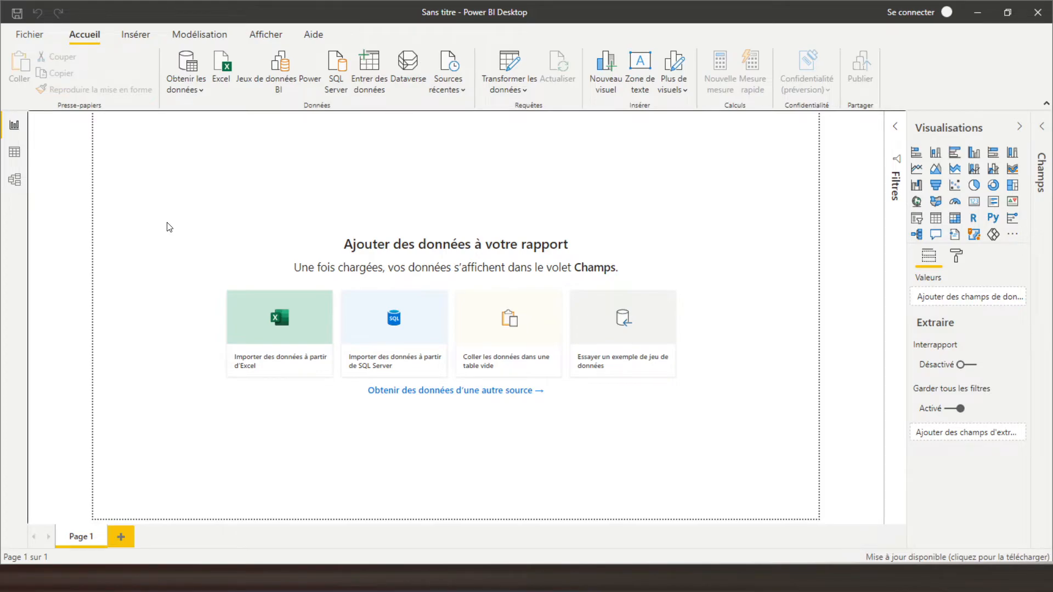
Import sheet Feuil1 from the Excel workbook Base _de_donnees.xlsx and open it for data transformation
click(275, 325)
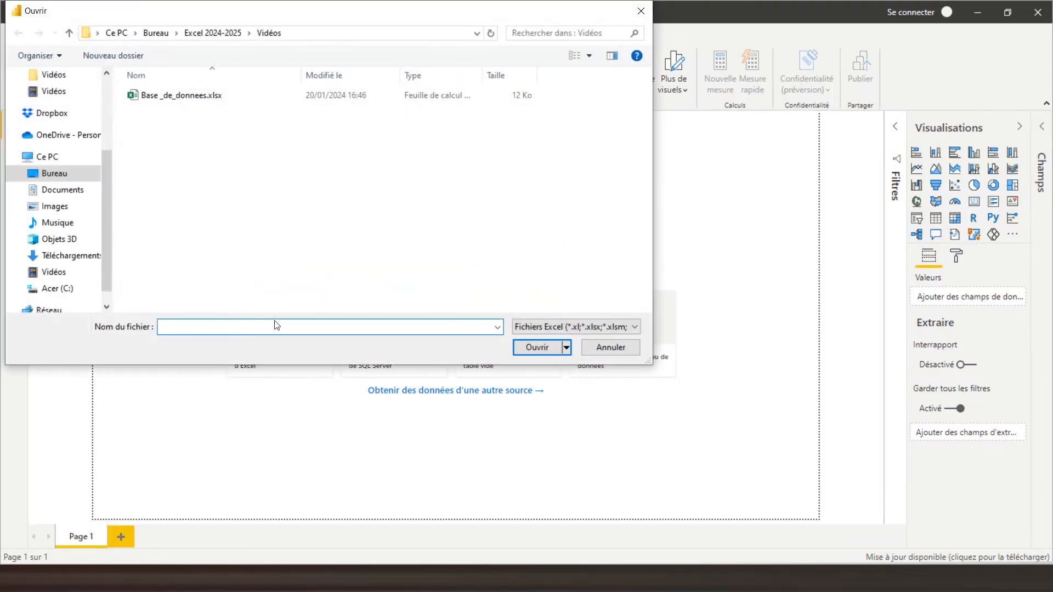
click(184, 99)
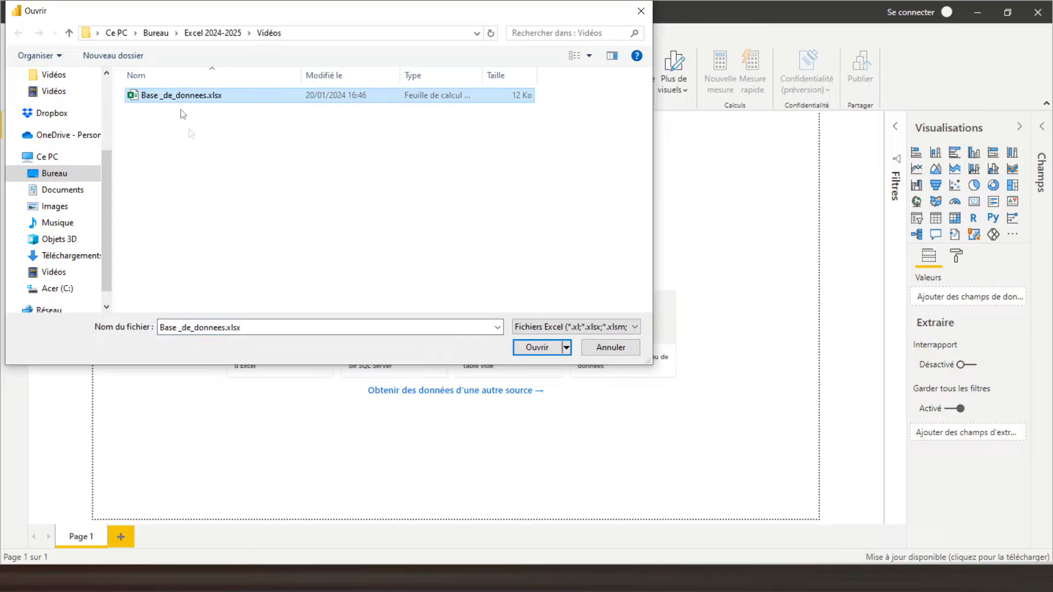
click(538, 346)
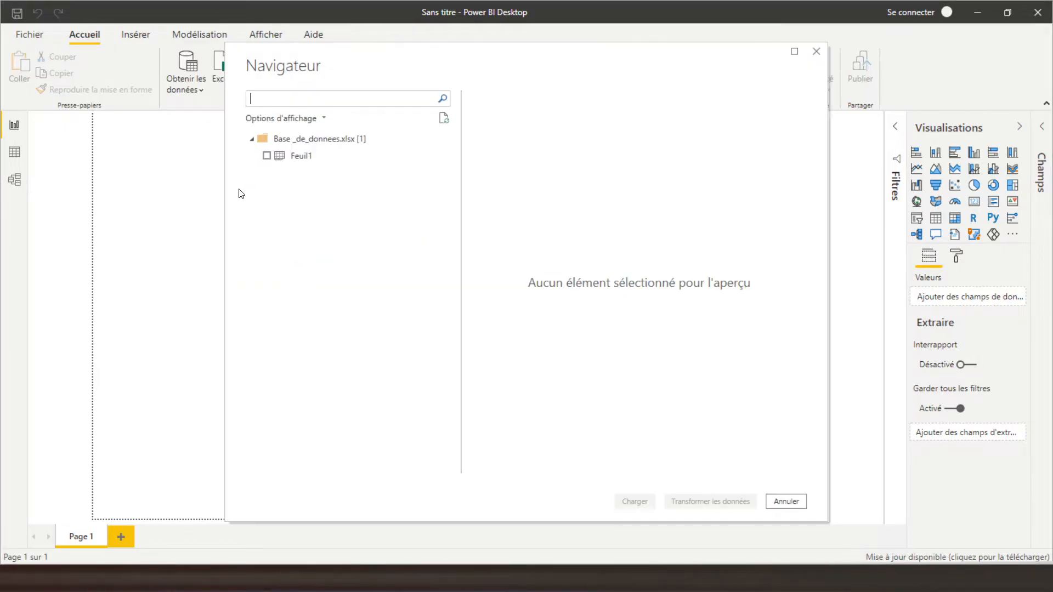
click(267, 156)
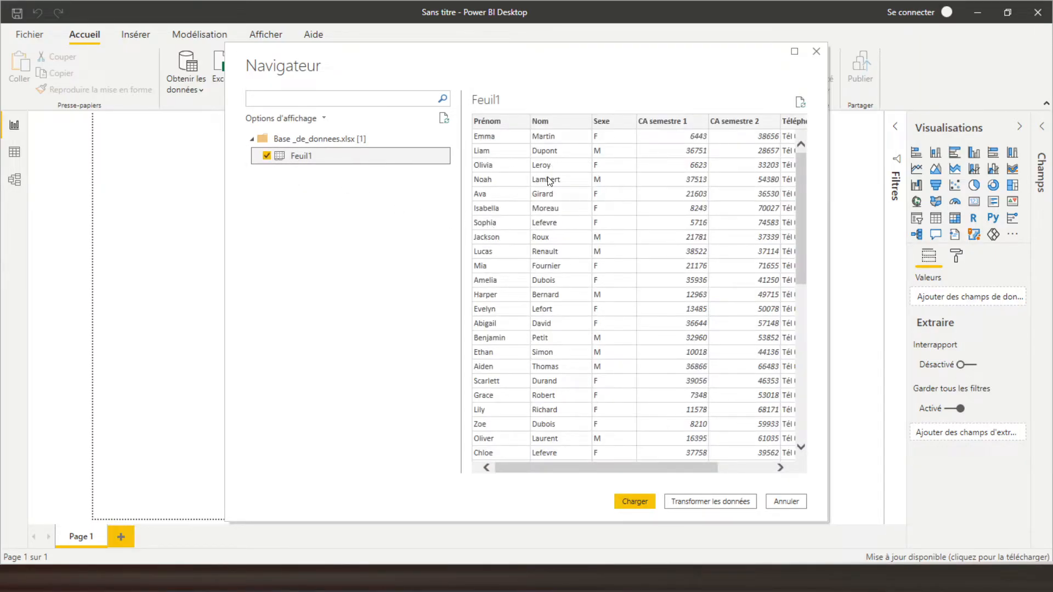
click(689, 500)
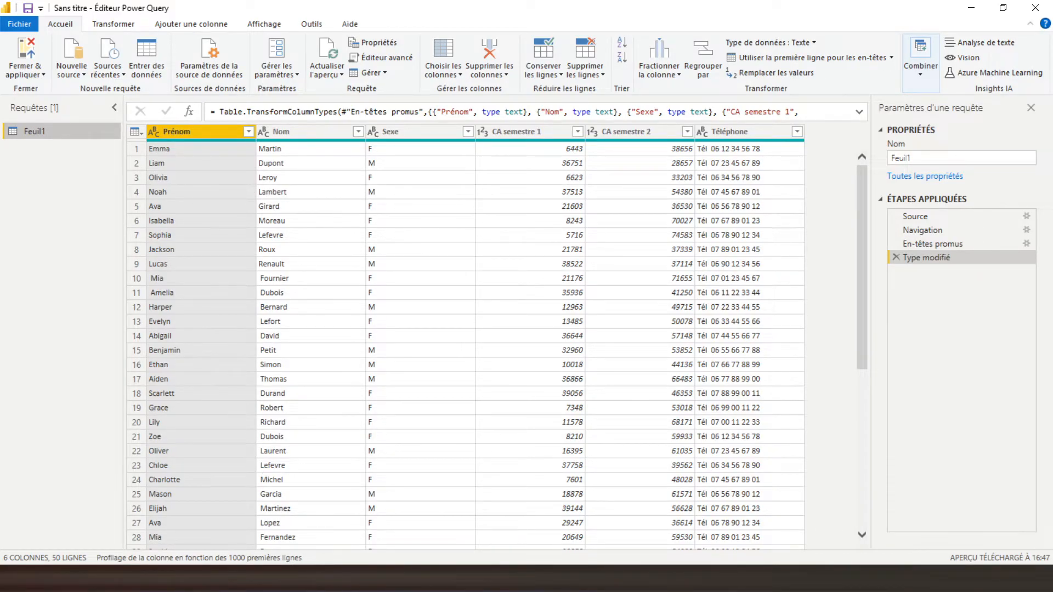
Switch to Excel to examine the source data in Base _de_donnees.xlsx, and return to the Power Query Editor
click(384, 579)
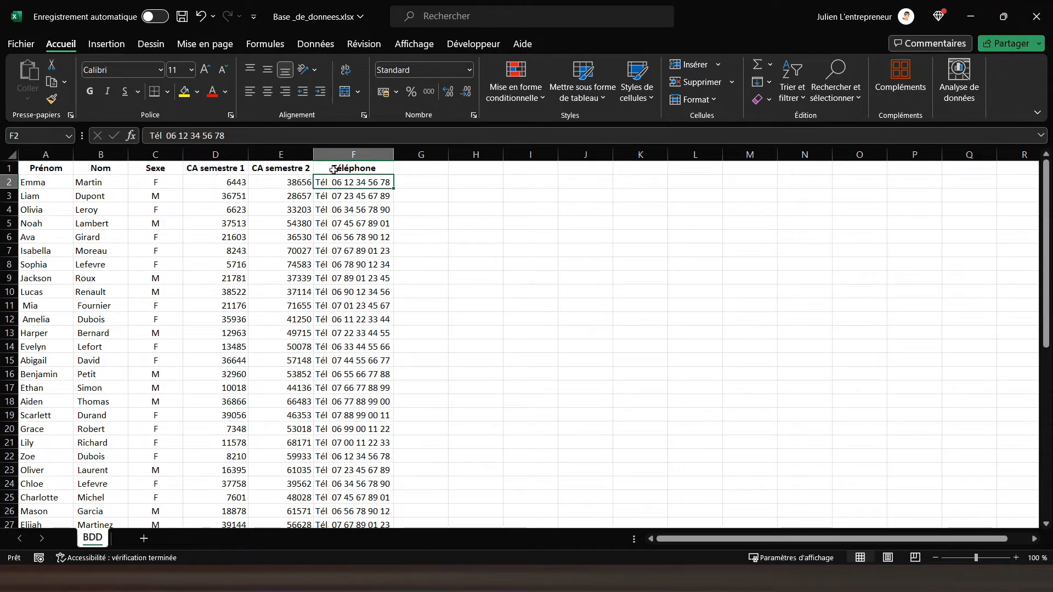
mouse_move(356, 578)
click(378, 542)
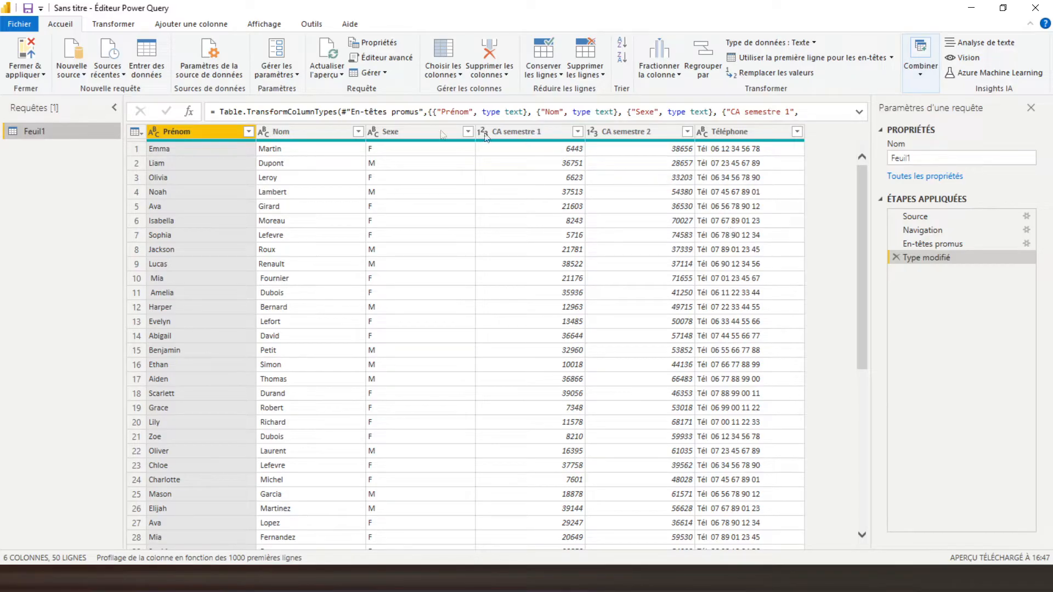
Start a new column from examples based on the selected CA semestre 1 and CA semestre 2 columns
click(113, 25)
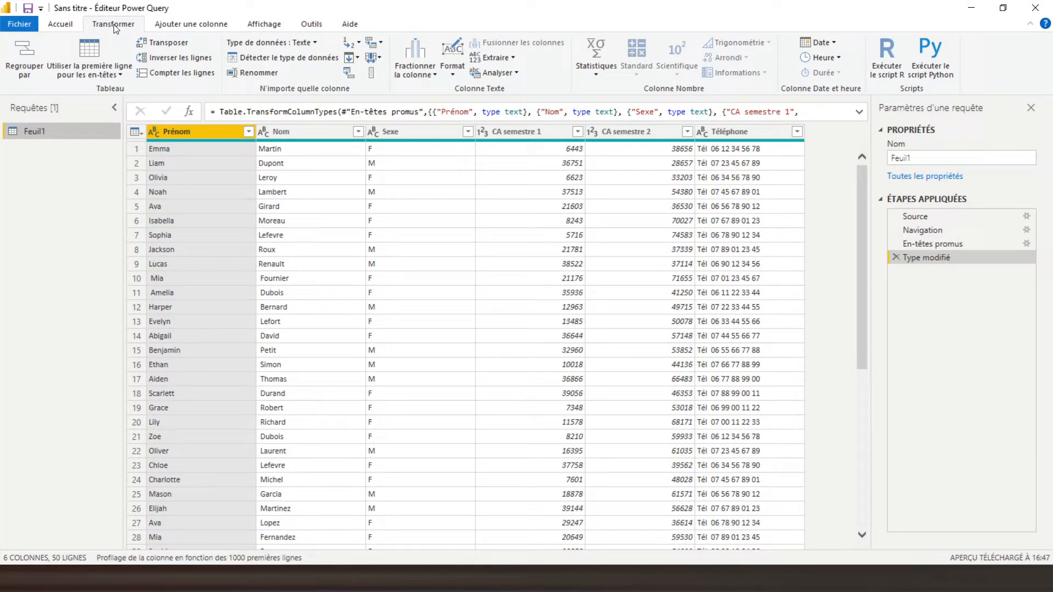
click(196, 24)
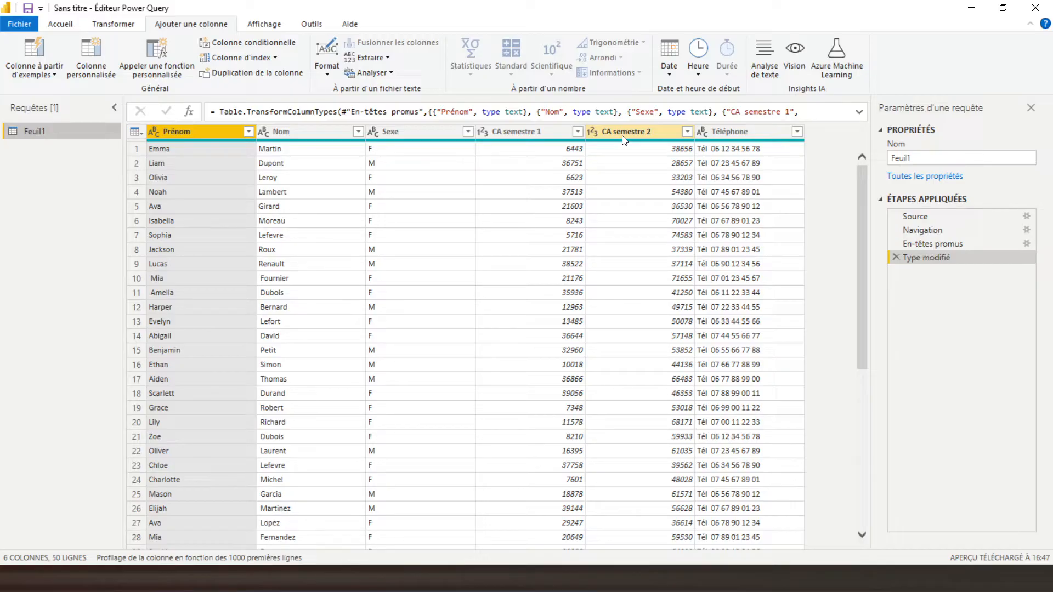
click(534, 139)
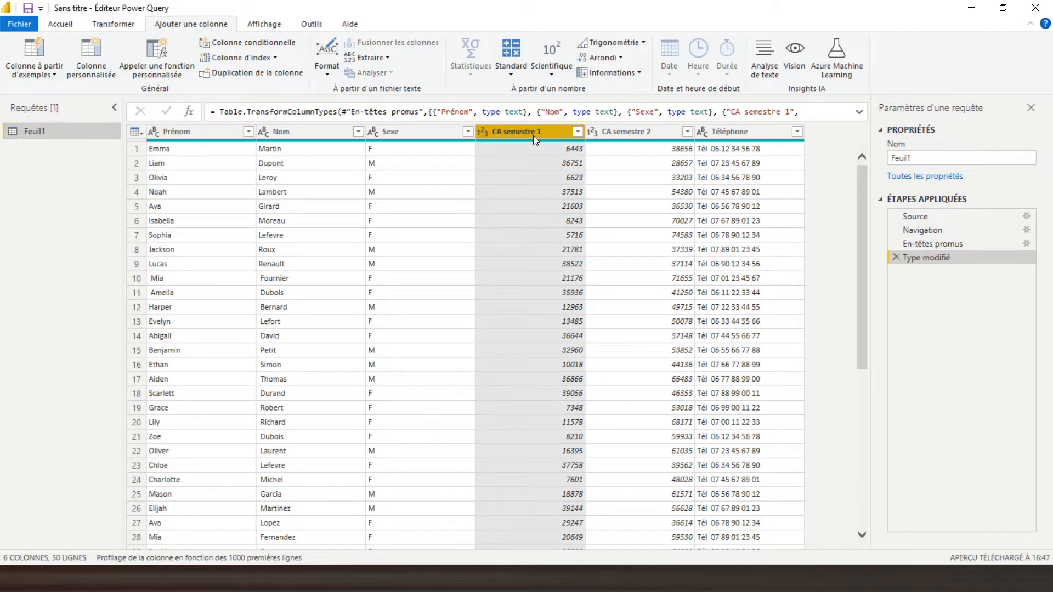
ctrl+click(625, 140)
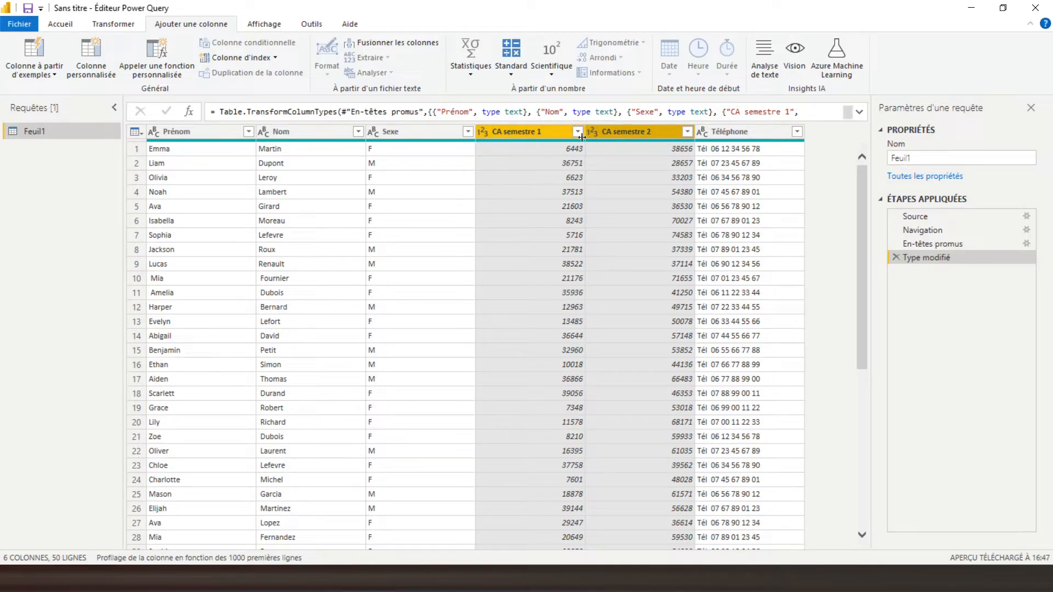
click(41, 75)
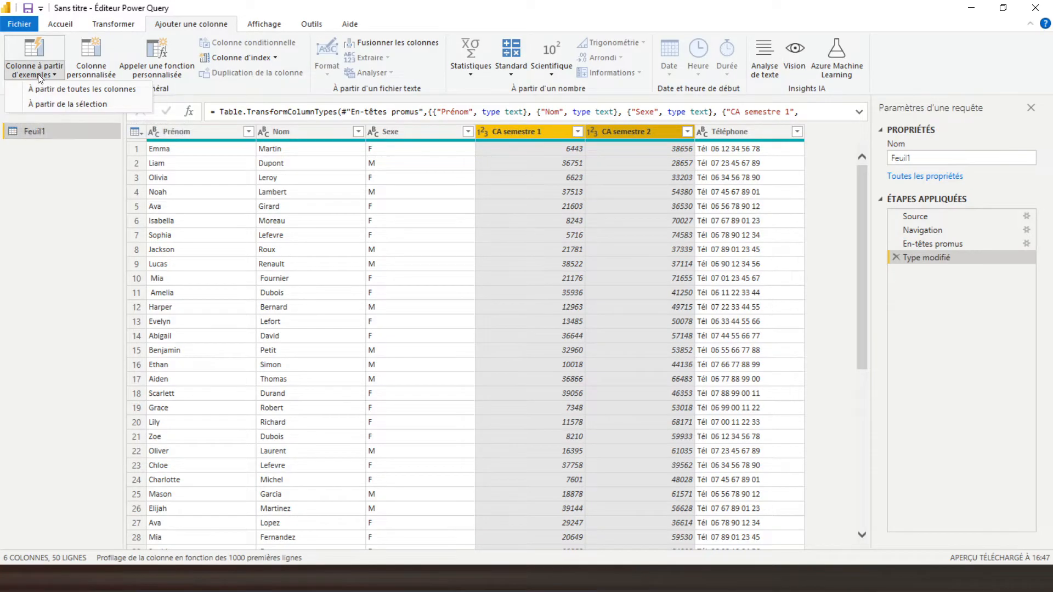
click(56, 103)
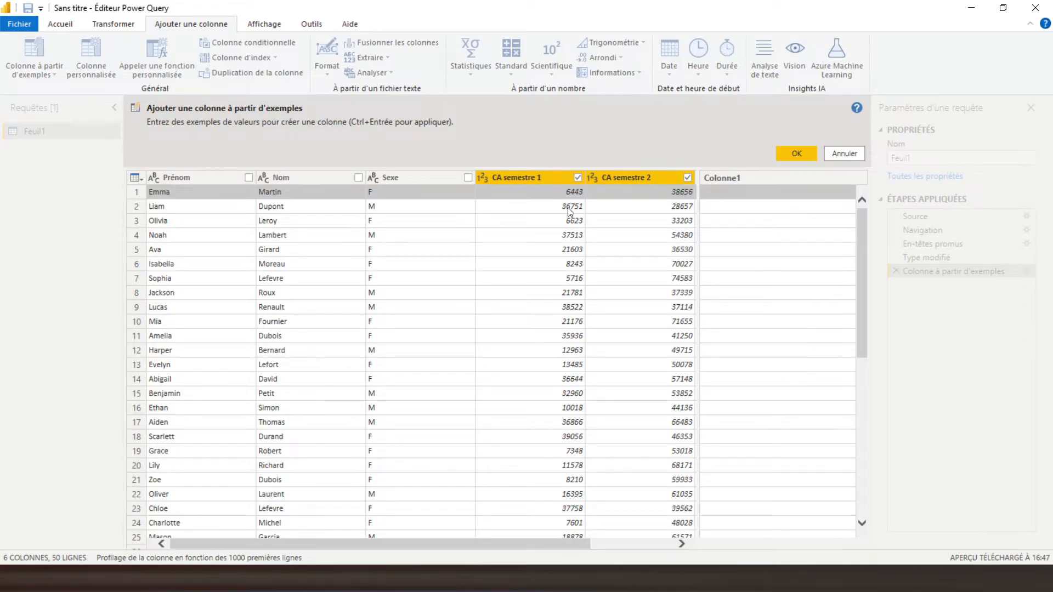
Give 45099 and 65408 as example values for the first two rows and add the semester sum column
click(730, 197)
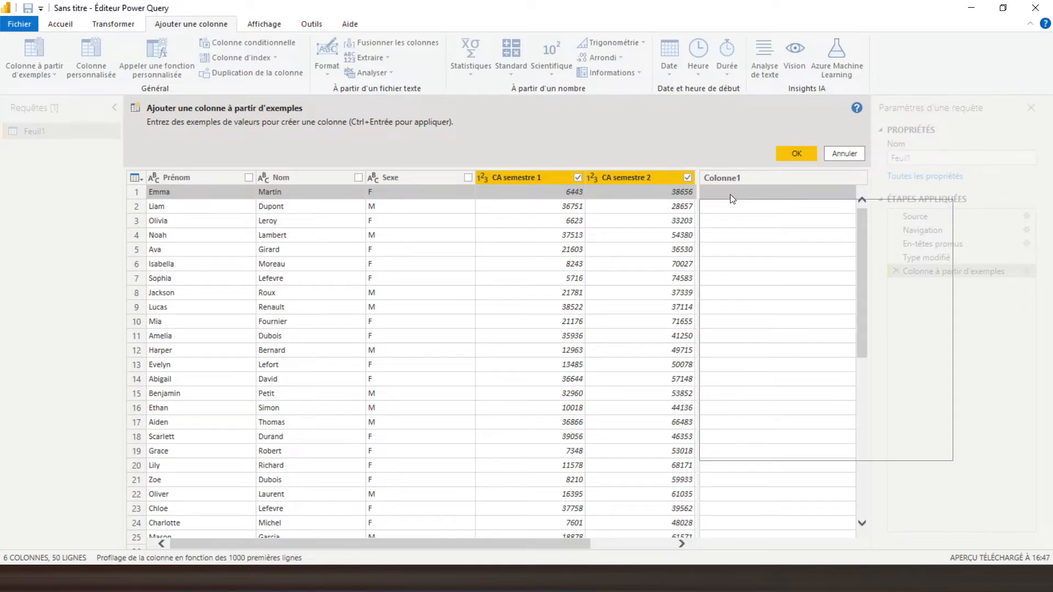
text(45099)
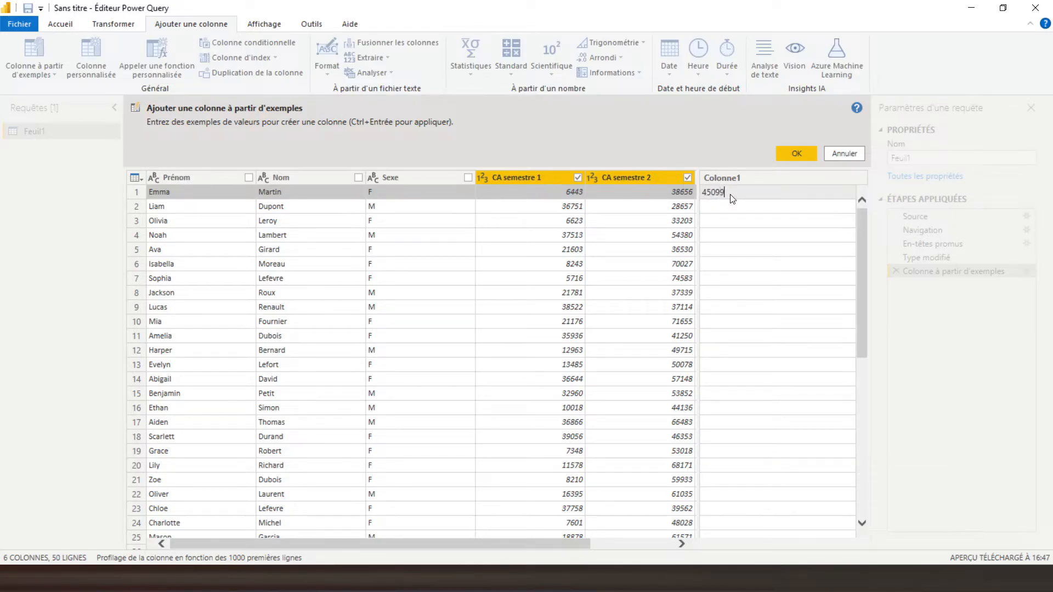
key(Return)
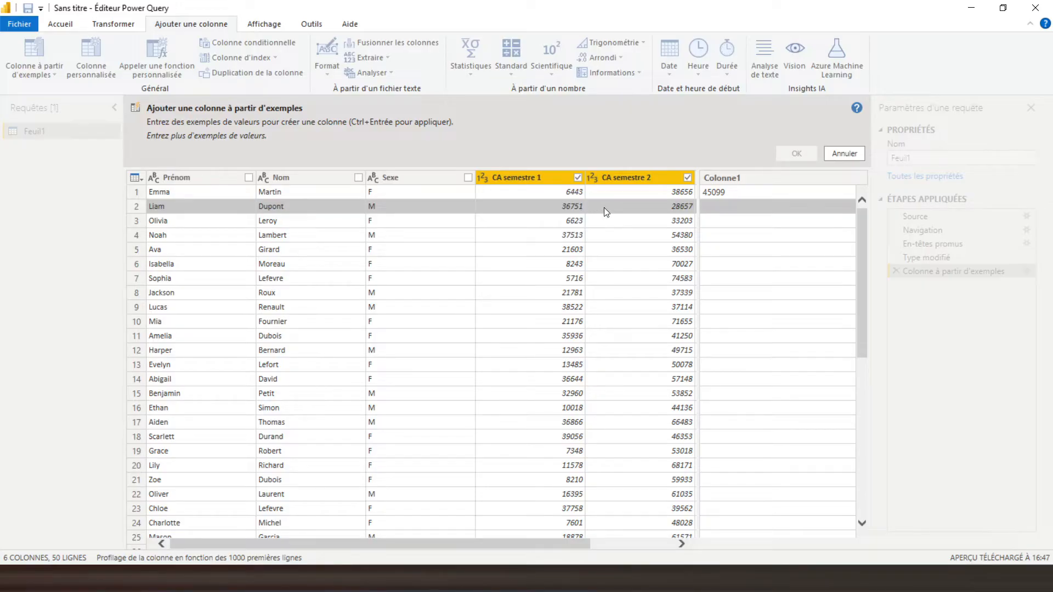
click(733, 201)
text(65408)
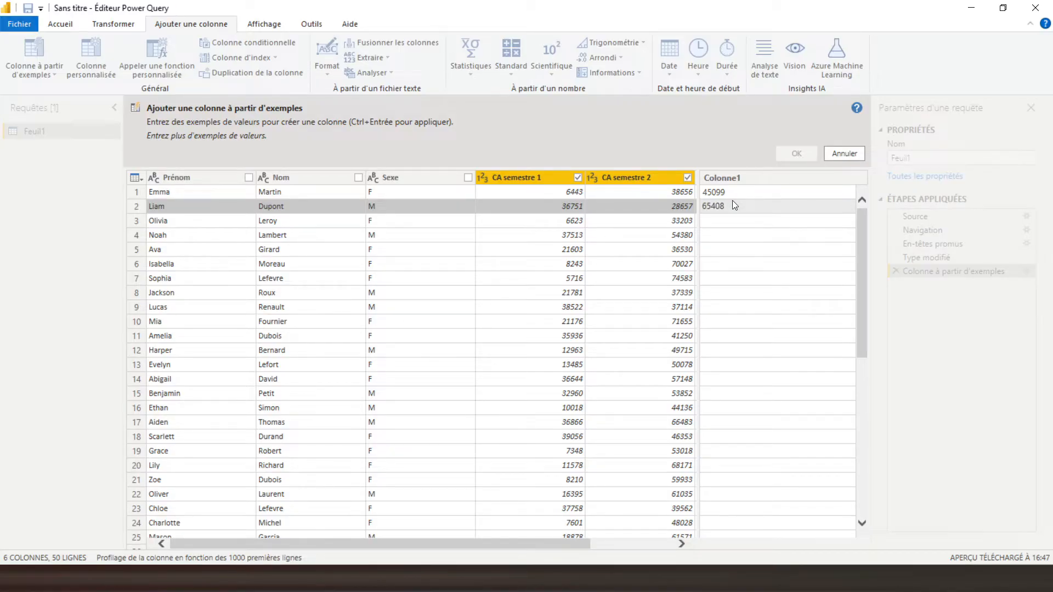
key(Return)
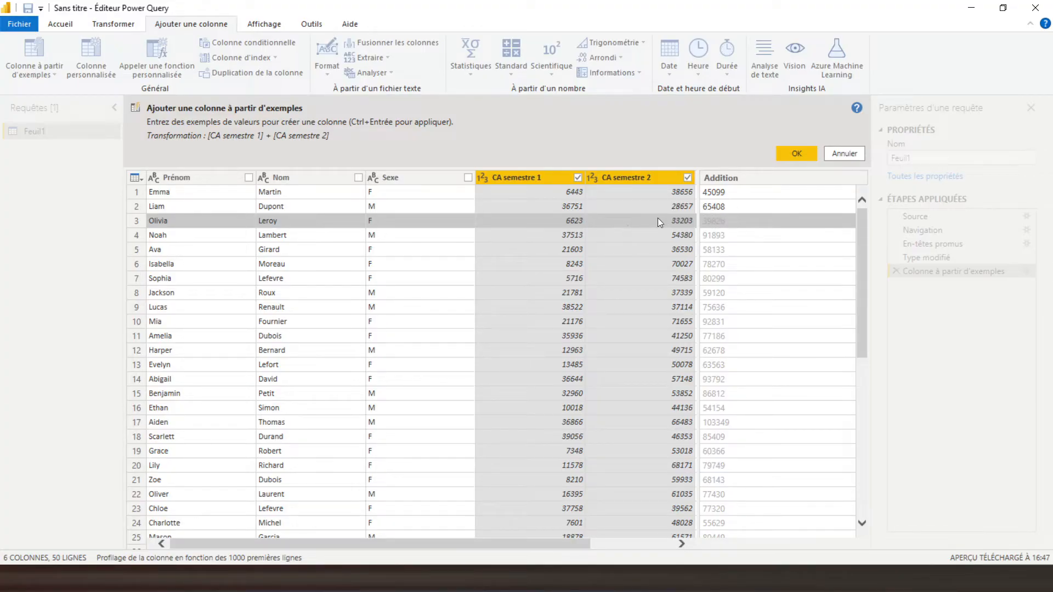
click(796, 154)
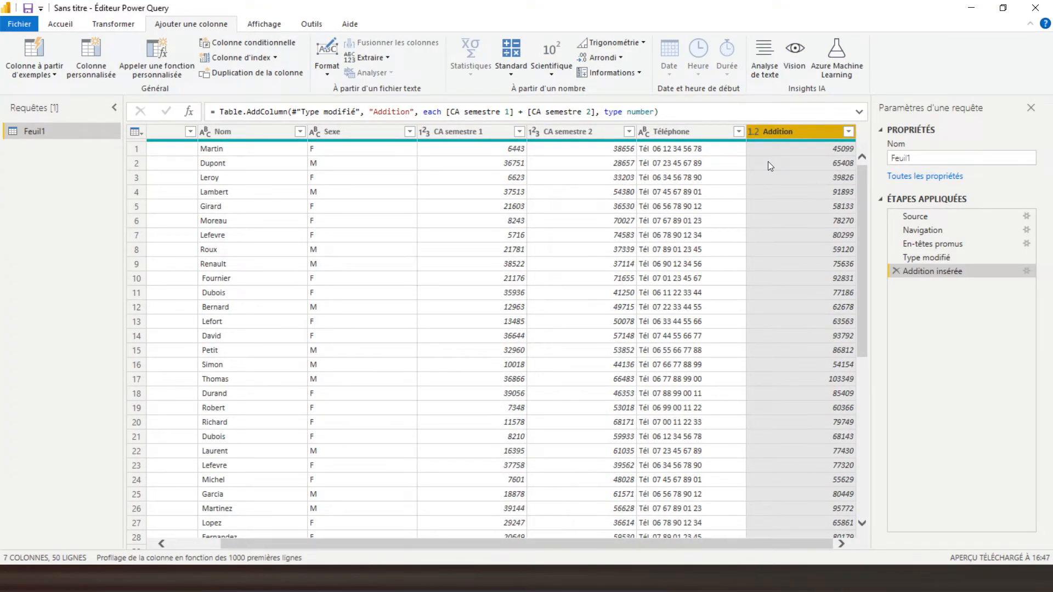
Rename the Addition column as CA annuel and move it between CA semestre 2 and Téléphone
double_click(785, 133)
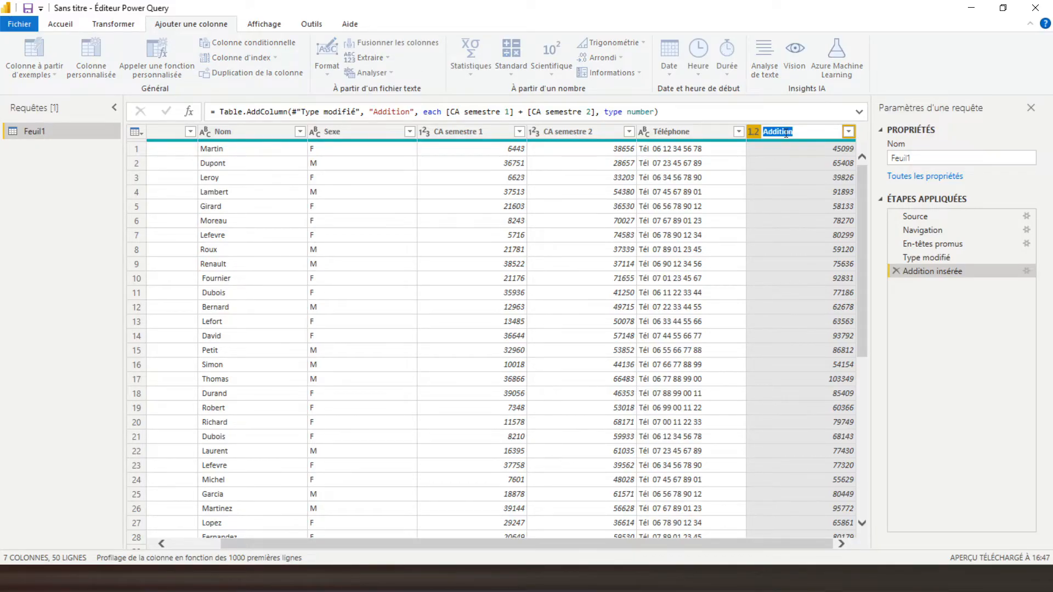
text(CA annuel)
key(Return)
drag(798, 130, 697, 132)
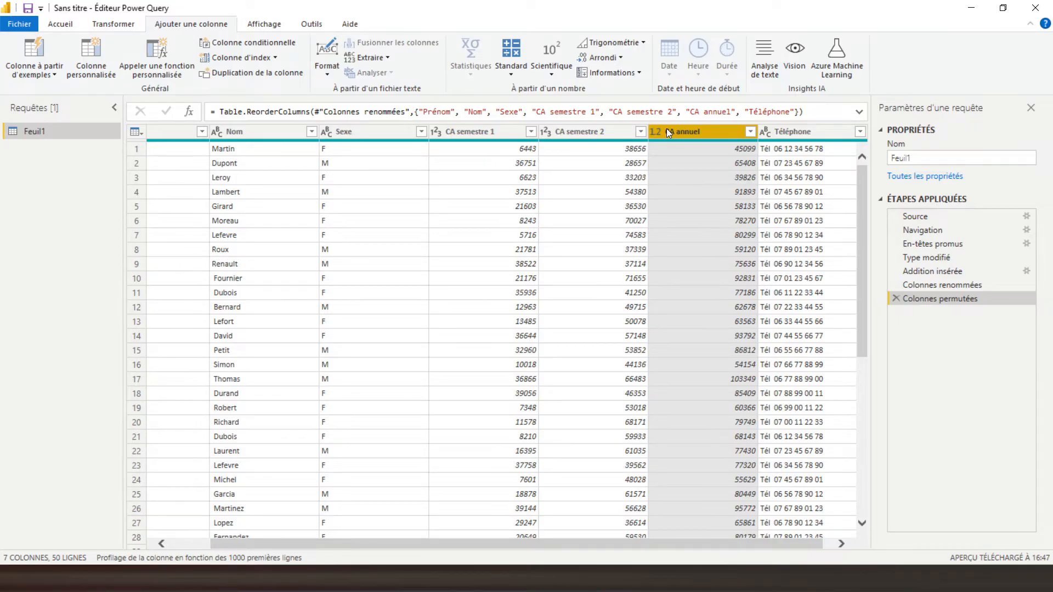
Start a new column from examples based only on the Téléphone column
click(152, 163)
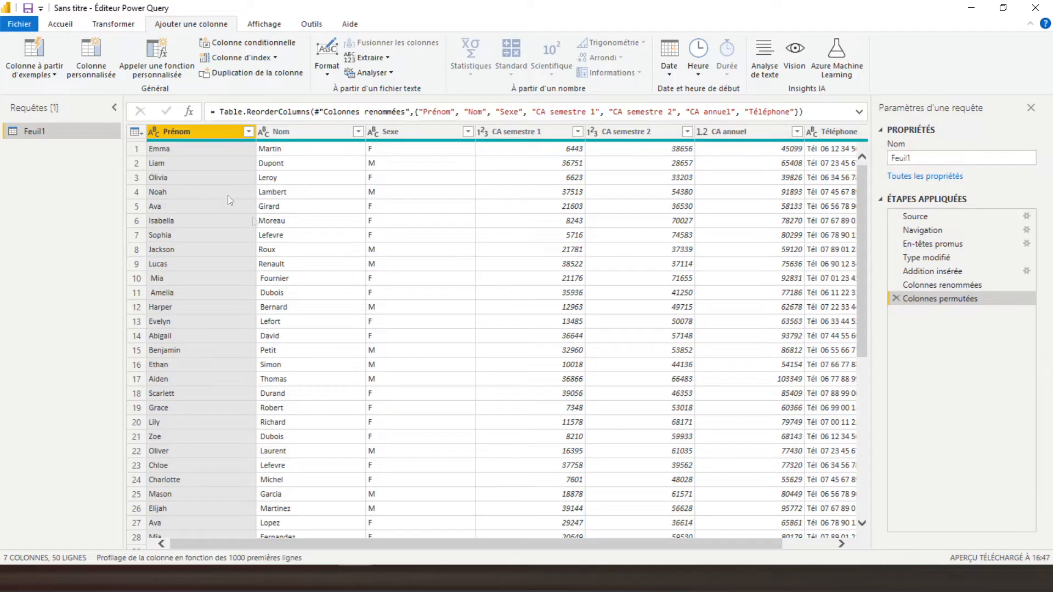
drag(540, 547, 591, 547)
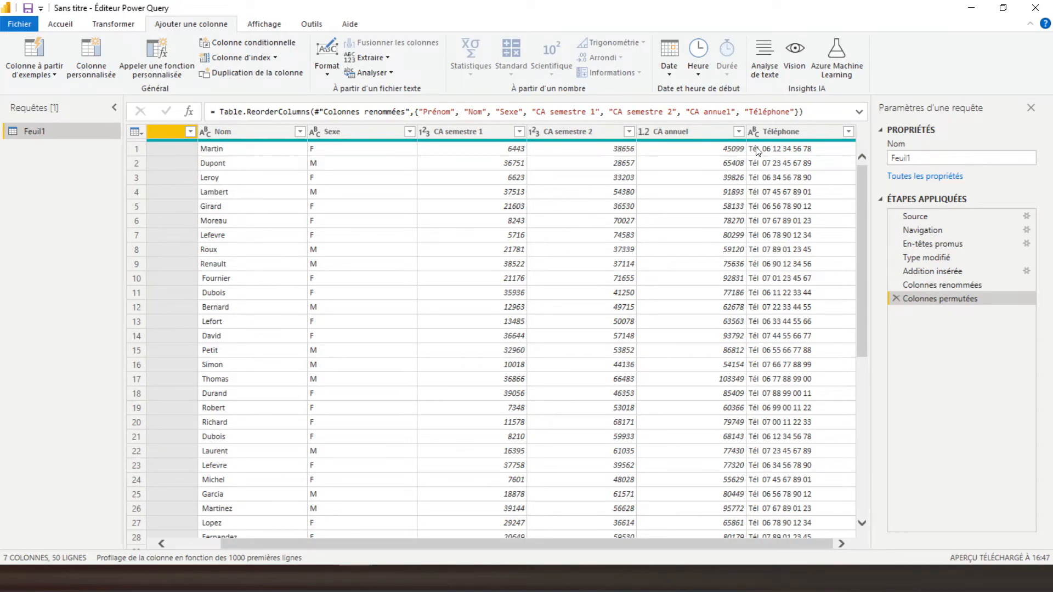
click(774, 130)
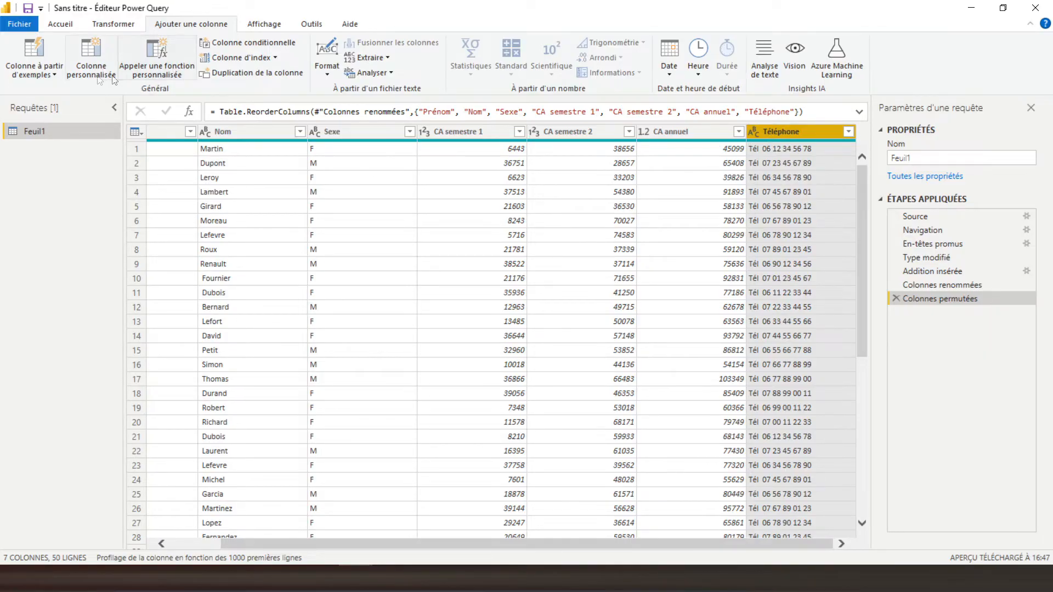
click(41, 72)
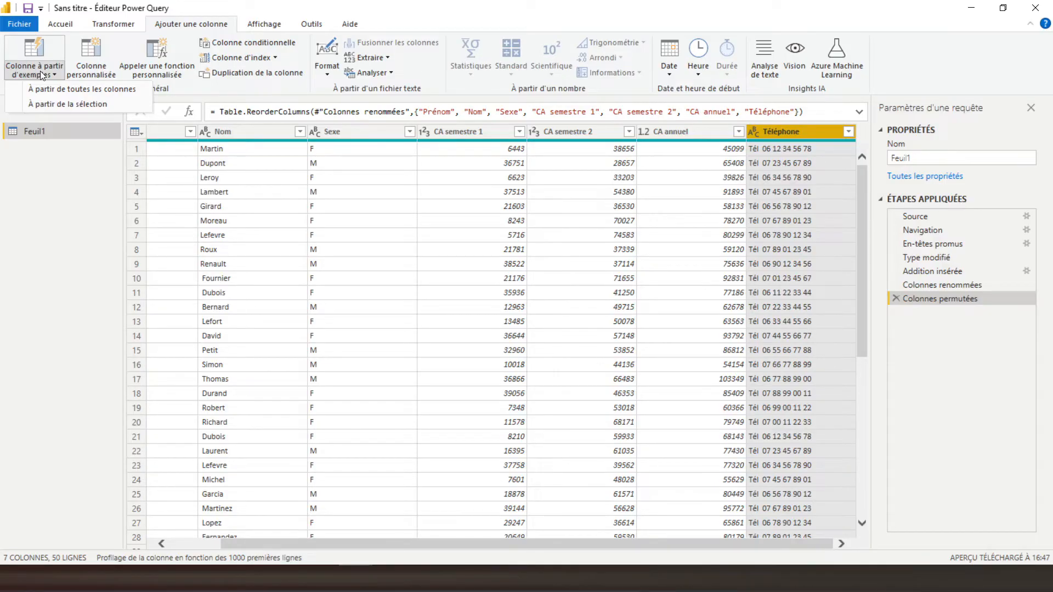
click(62, 105)
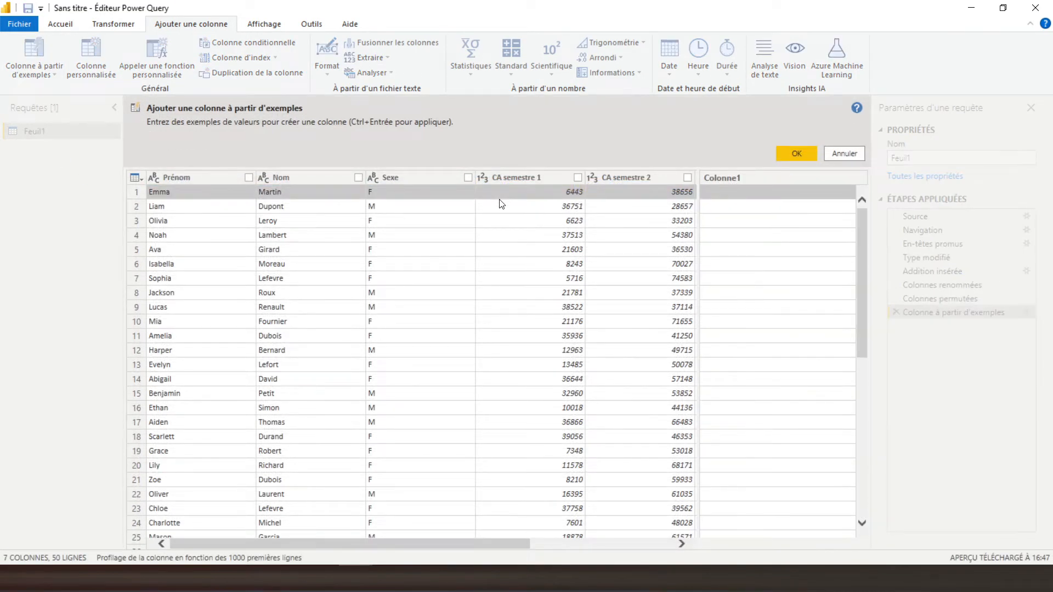
click(680, 544)
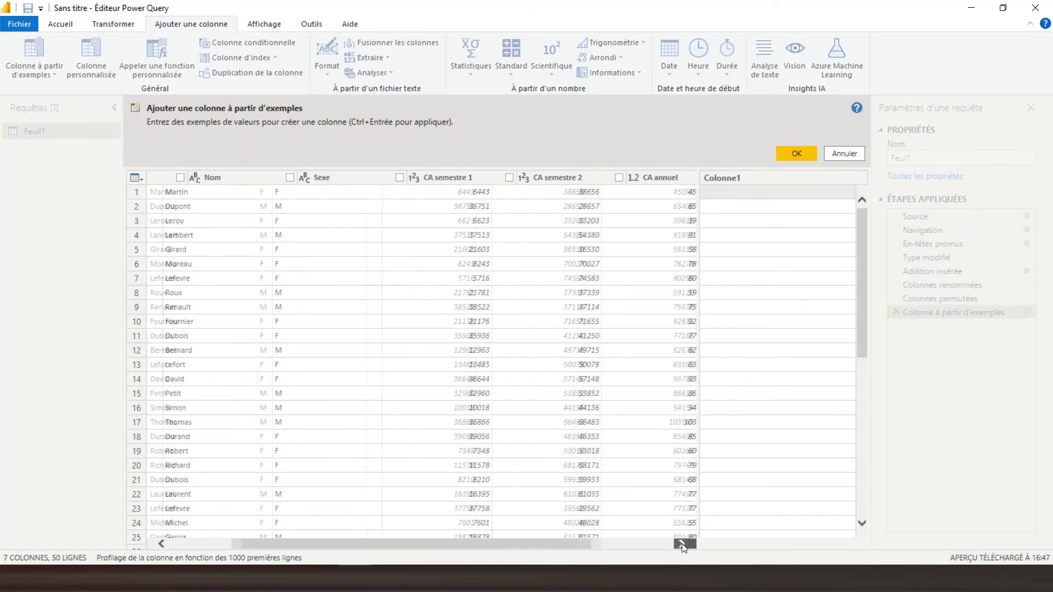
Enter the first two rows' phone numbers without the Tél prefix or spaces as examples, and add the cleaned column
click(731, 189)
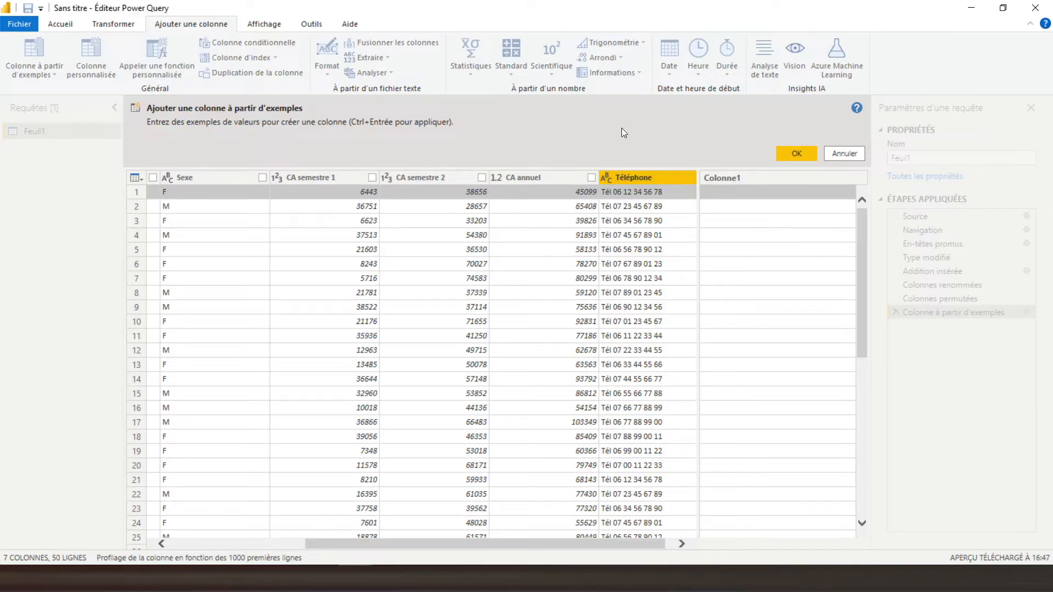
text(.)
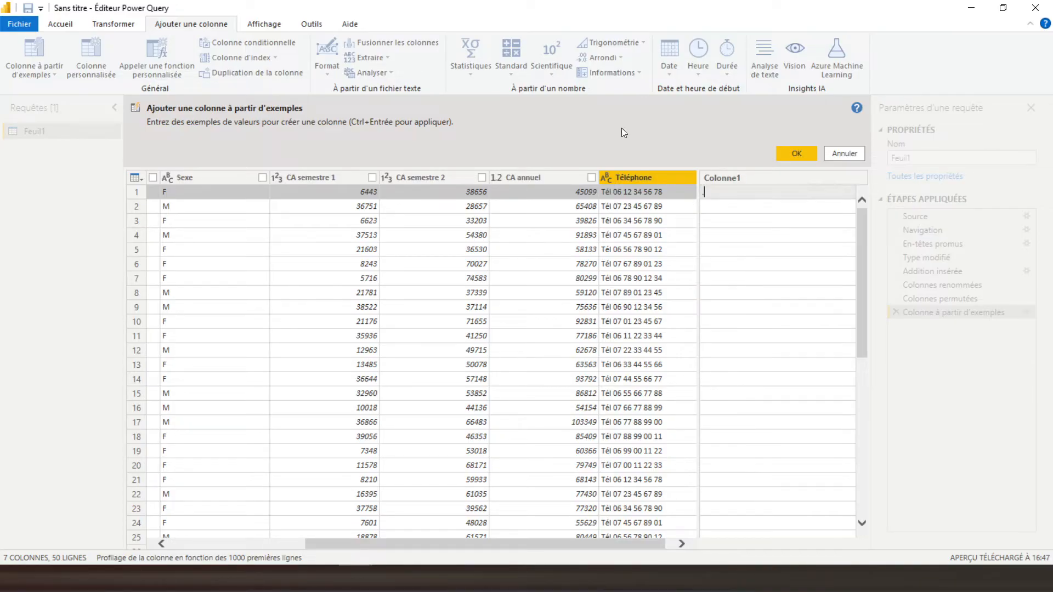
text(06)
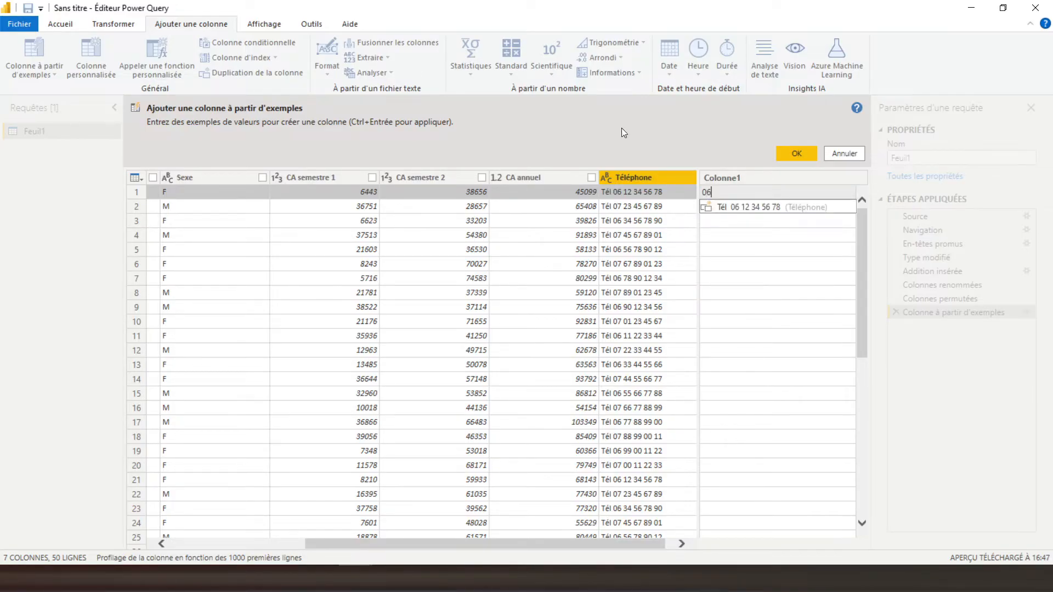
text(1234)
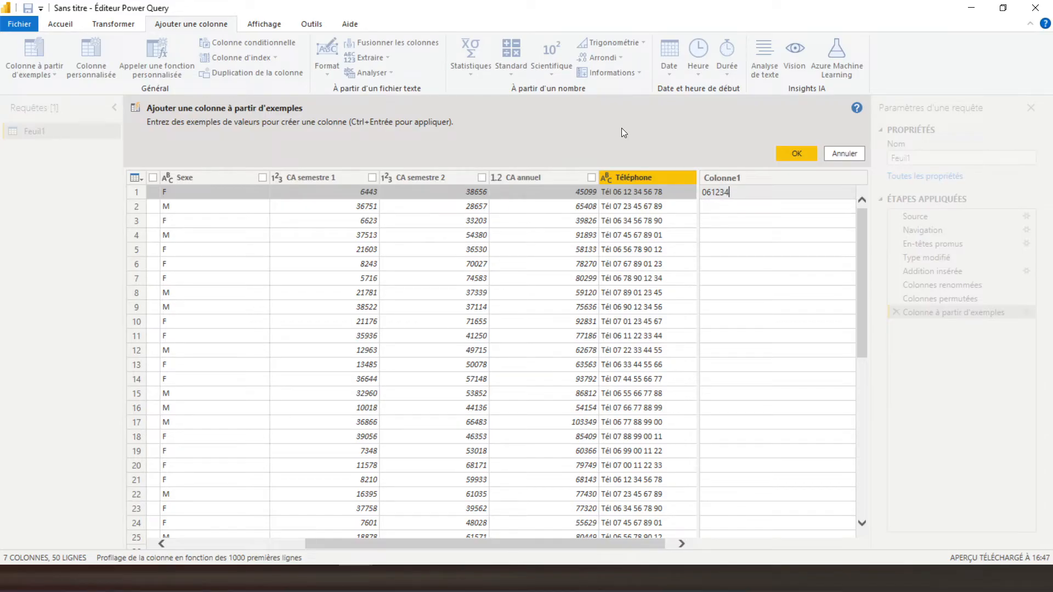
text(5678)
key(Return)
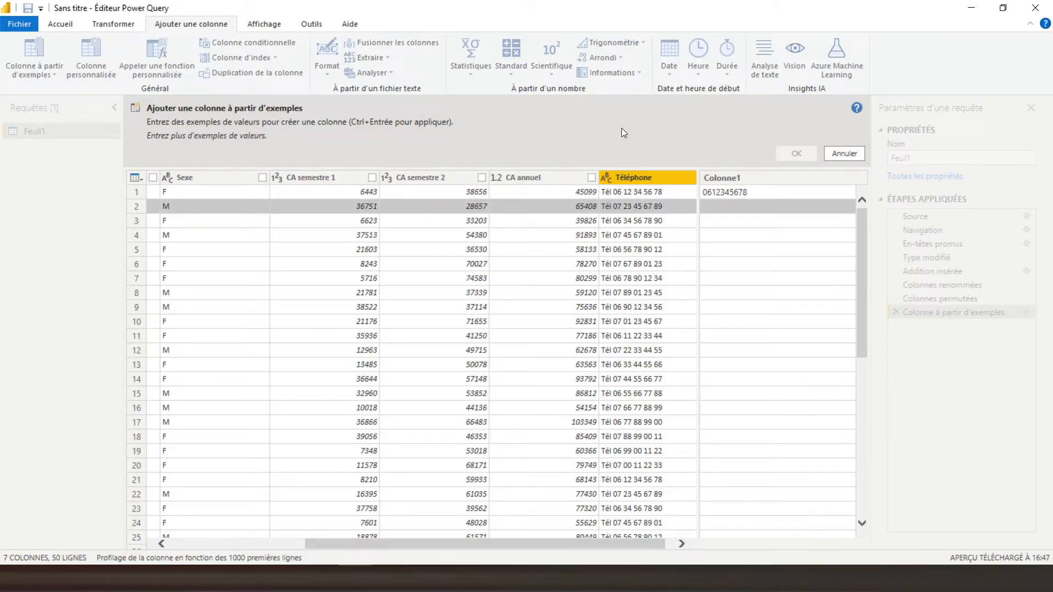
text(07)
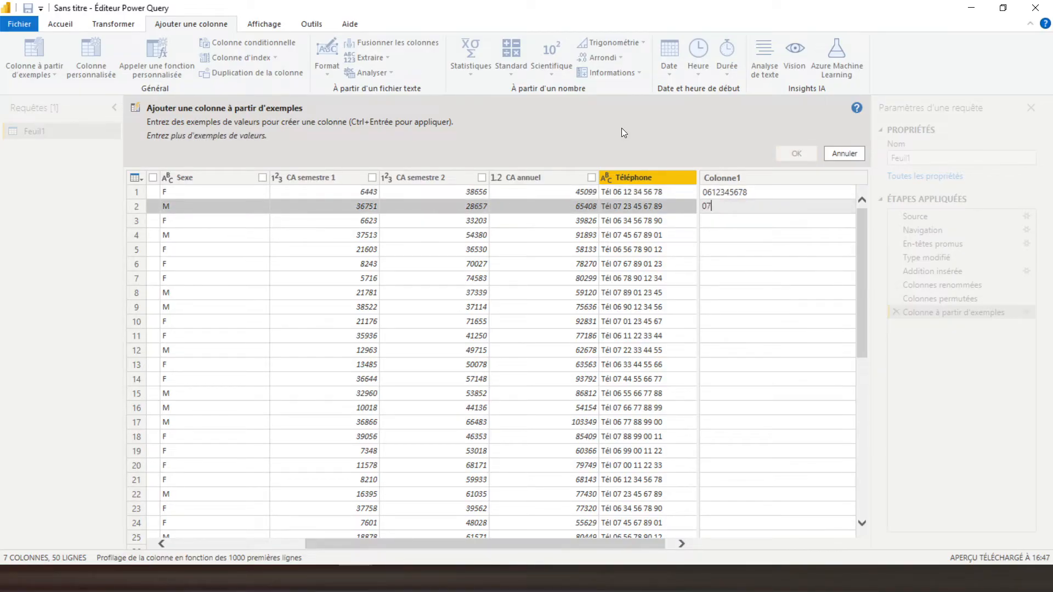
text(23456789)
key(Return)
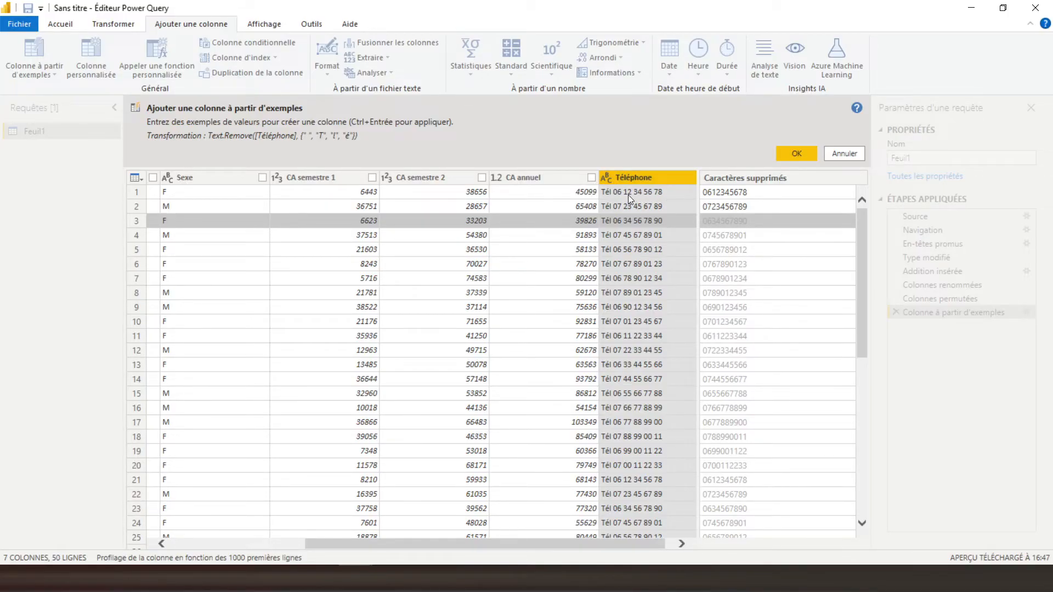
click(795, 154)
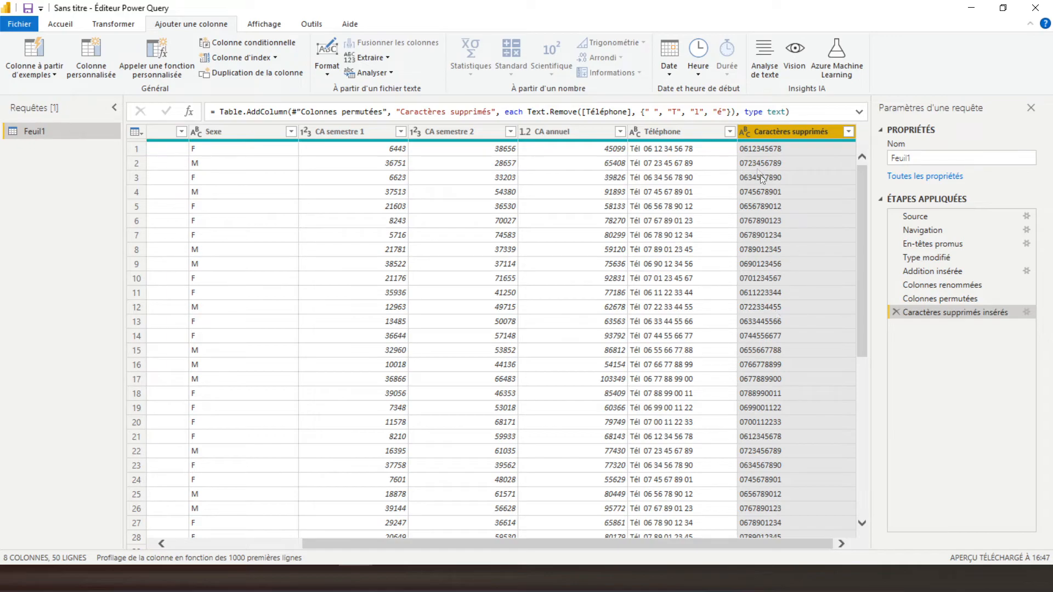
Delete the original Téléphone column and rename the cleaned phone column as Numéros
click(669, 133)
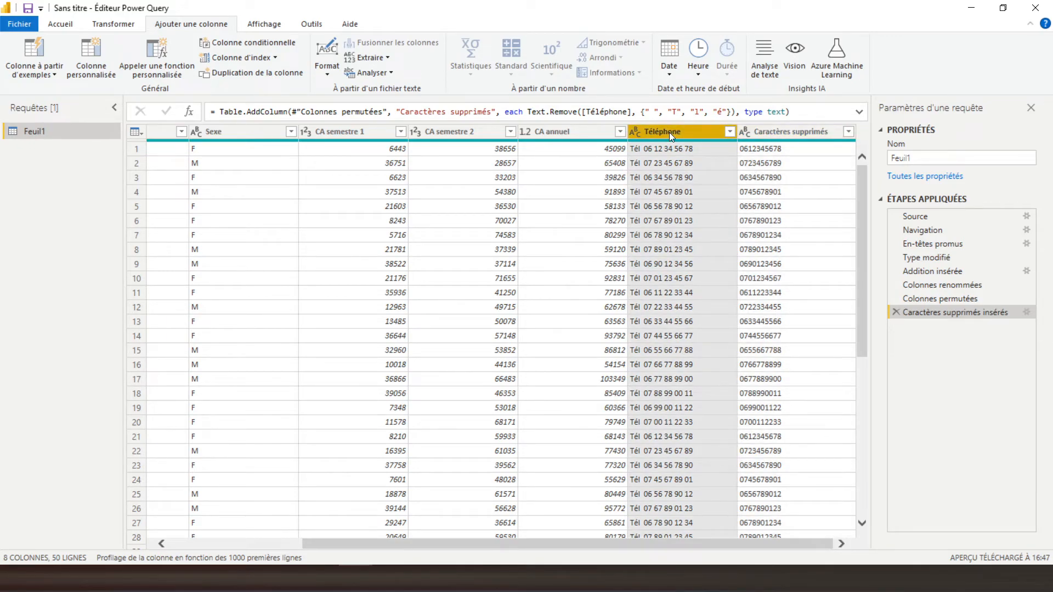
right_click(669, 133)
click(685, 155)
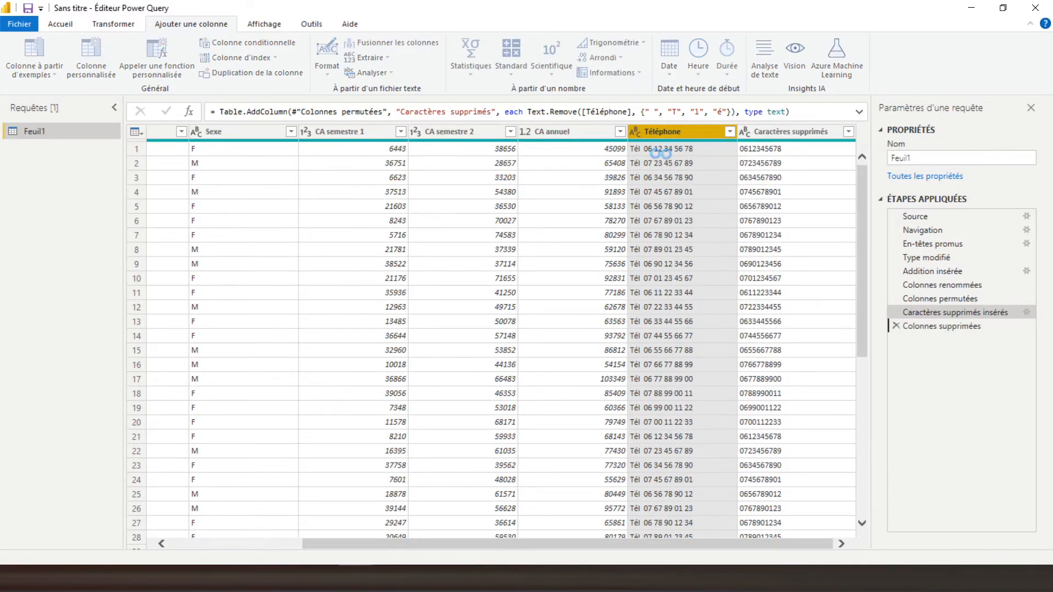
double_click(783, 132)
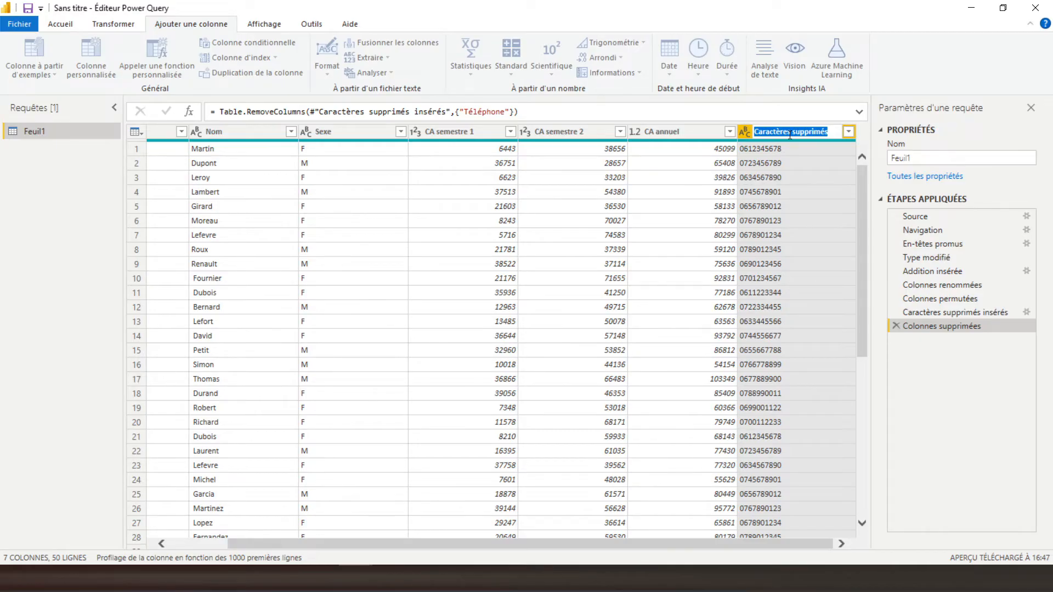
text(Numéros)
key(Return)
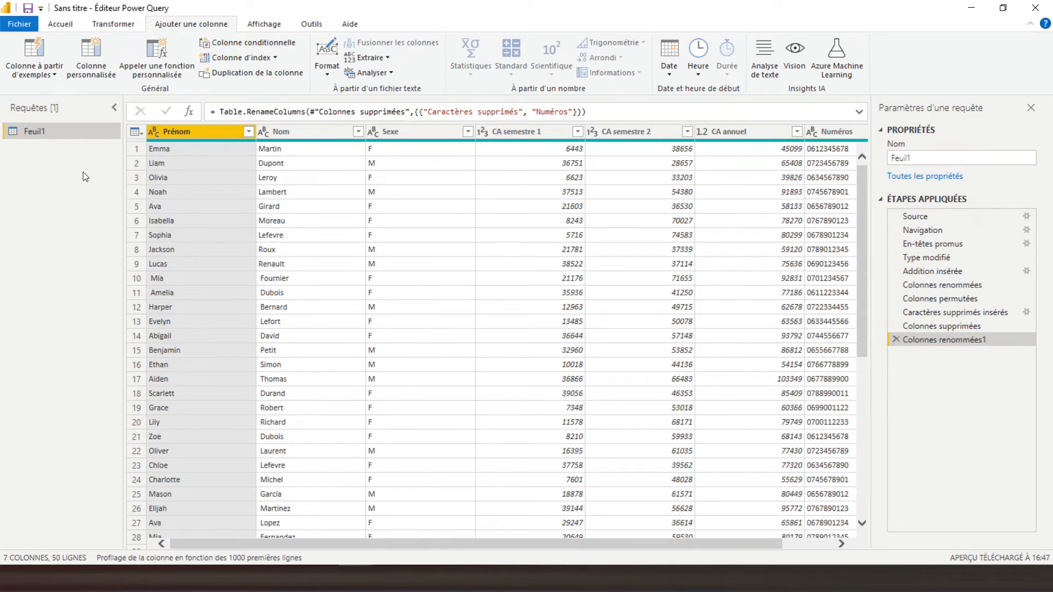
Start a new column from examples based only on the Sexe column
click(407, 130)
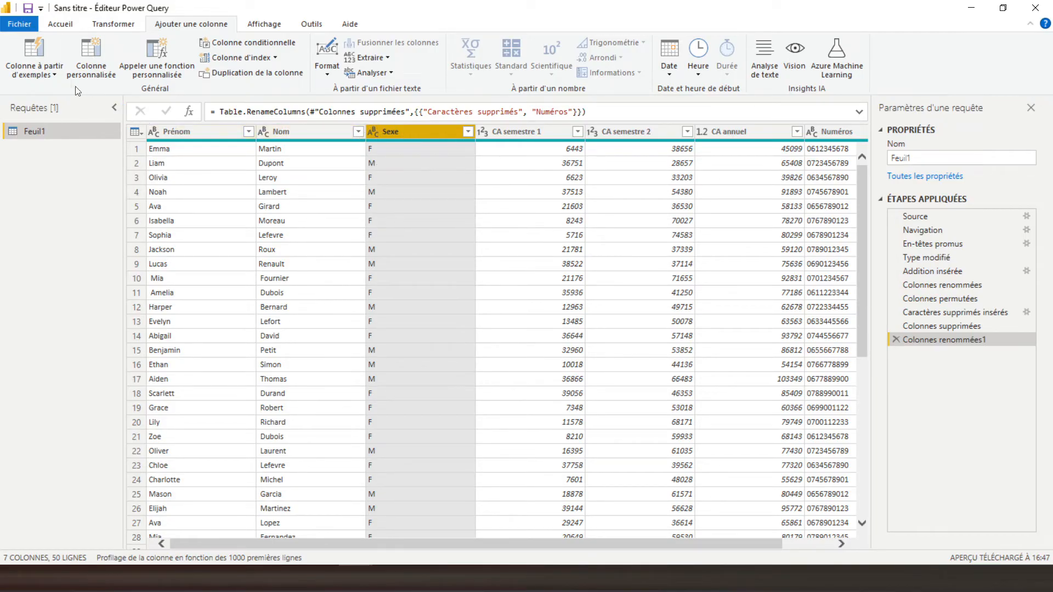
click(40, 75)
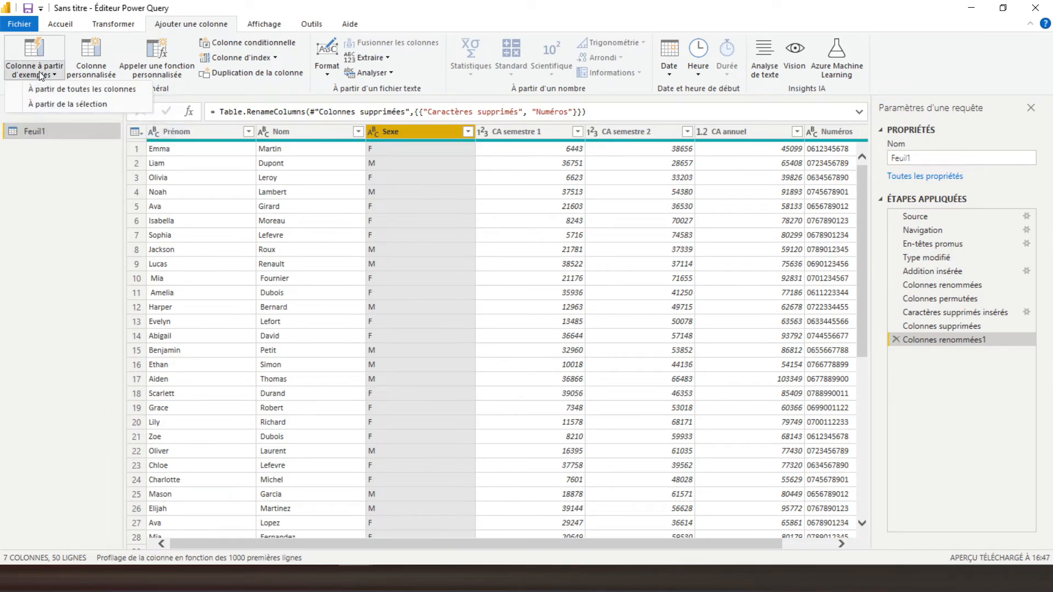
click(48, 105)
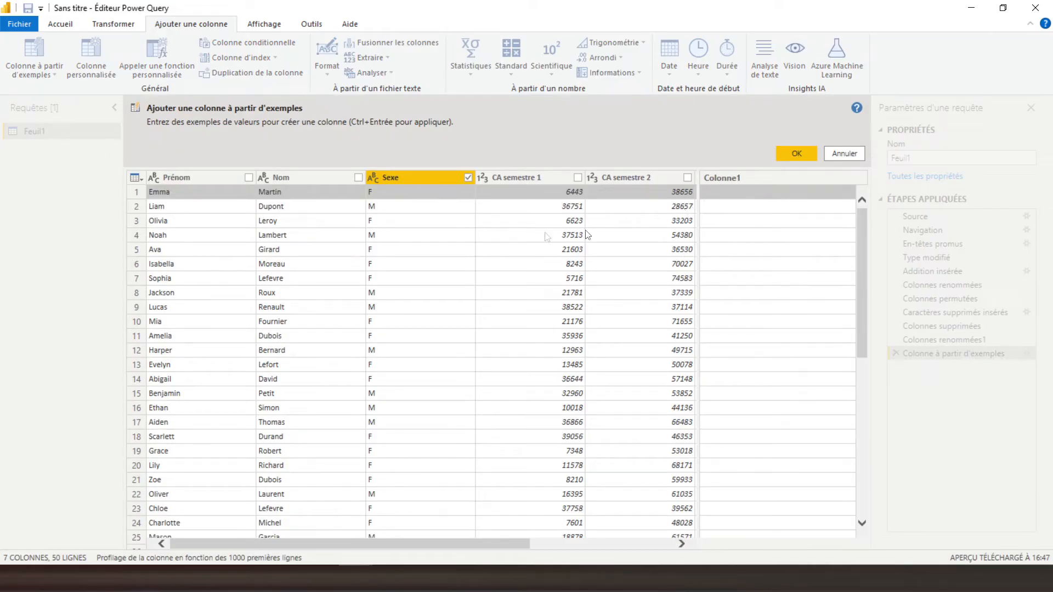
Give Féminin and Masculin as example values for the first two rows, check the suggestions down the table, and add the column
click(725, 192)
text(Fémi)
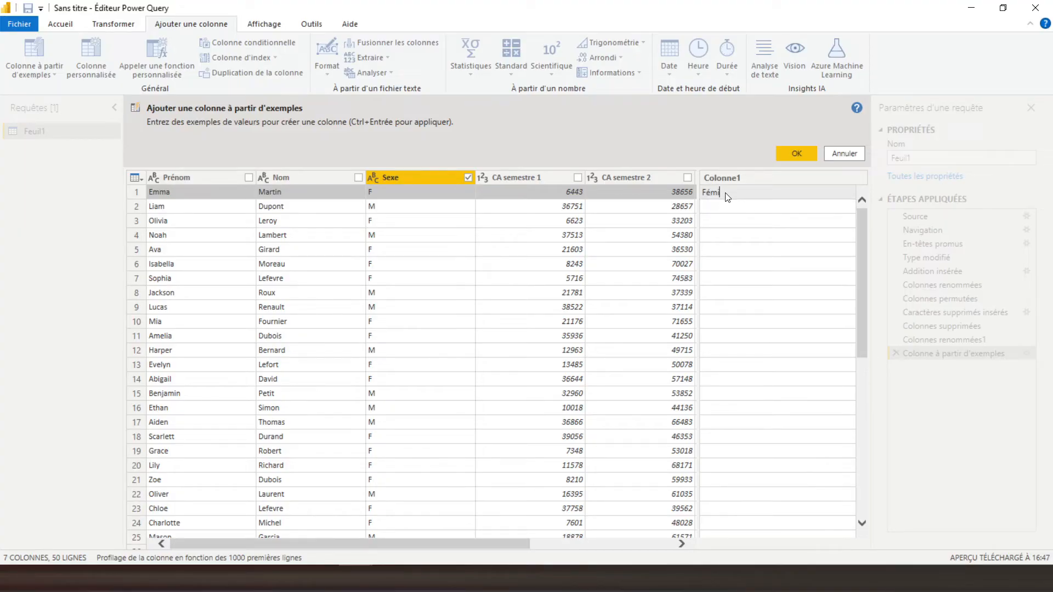
text(nin)
key(Return)
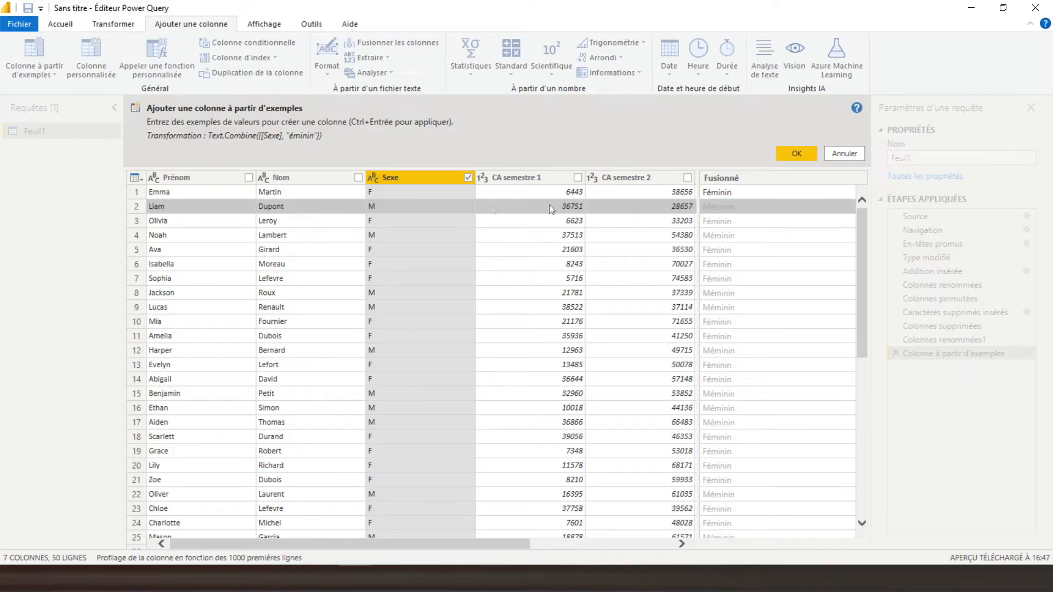
click(719, 209)
text(M)
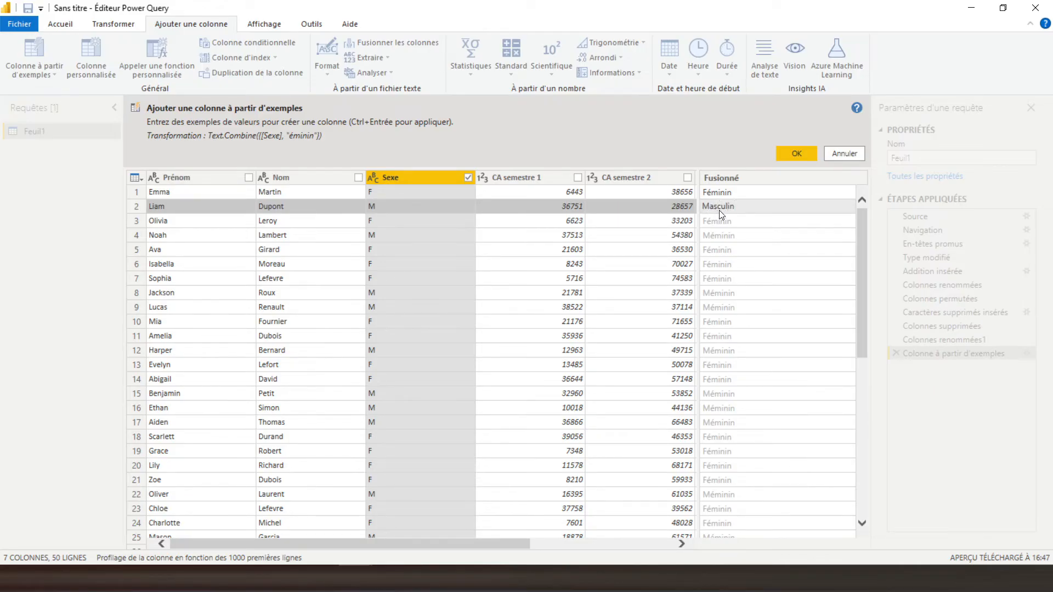
text(asculin)
key(Return)
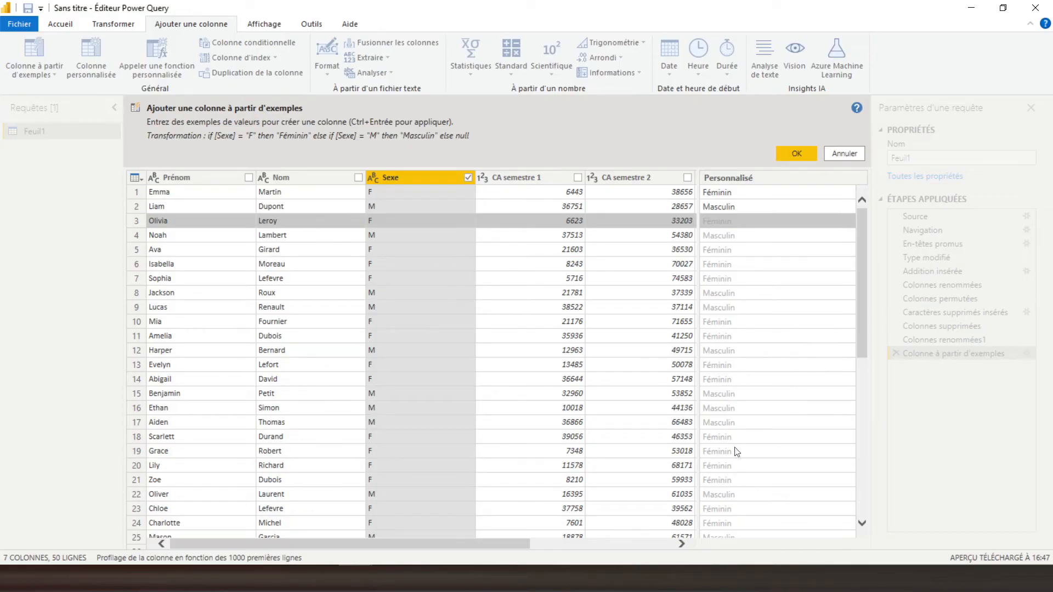
drag(861, 335, 861, 516)
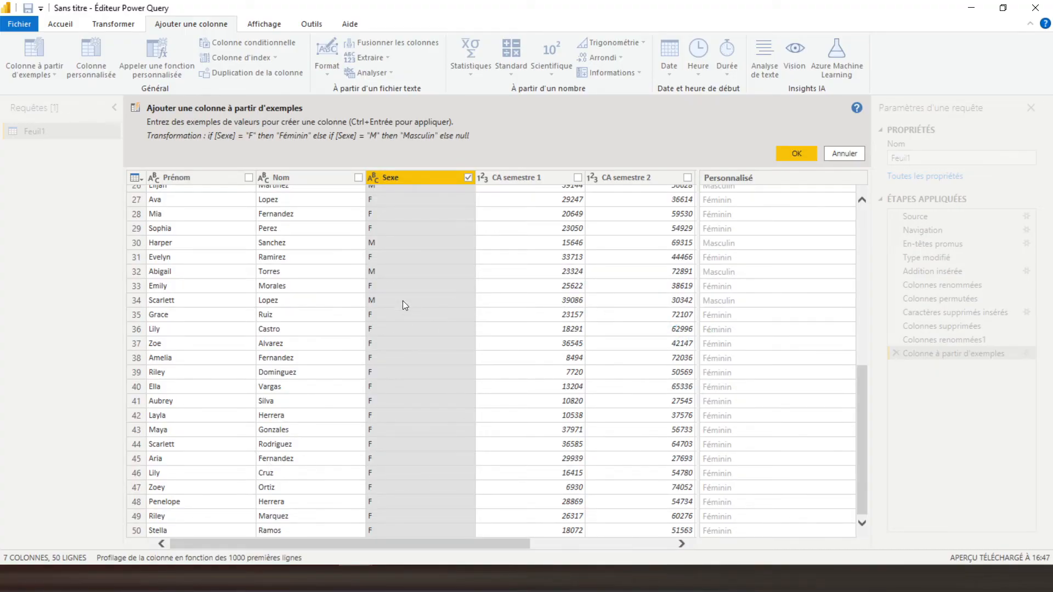
drag(857, 403, 861, 219)
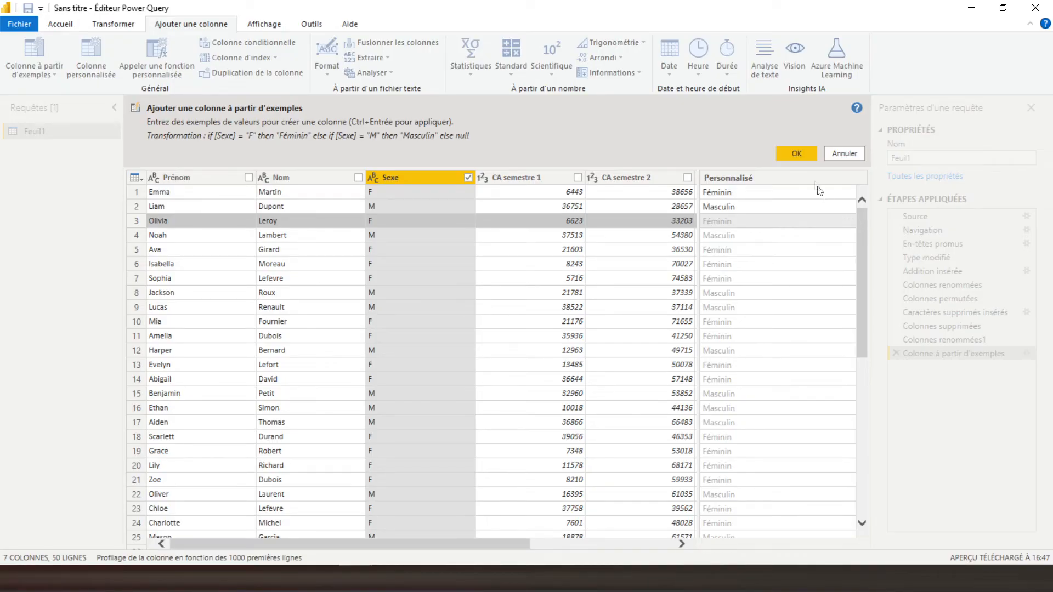
click(796, 154)
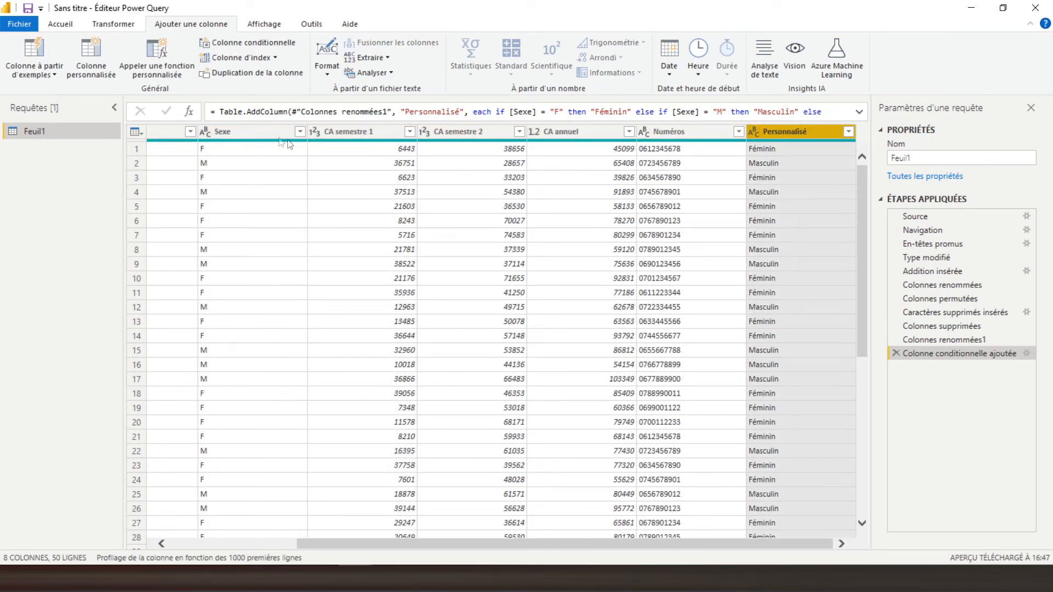
Delete the original Sexe column with the F and M codes
click(262, 140)
right_click(261, 137)
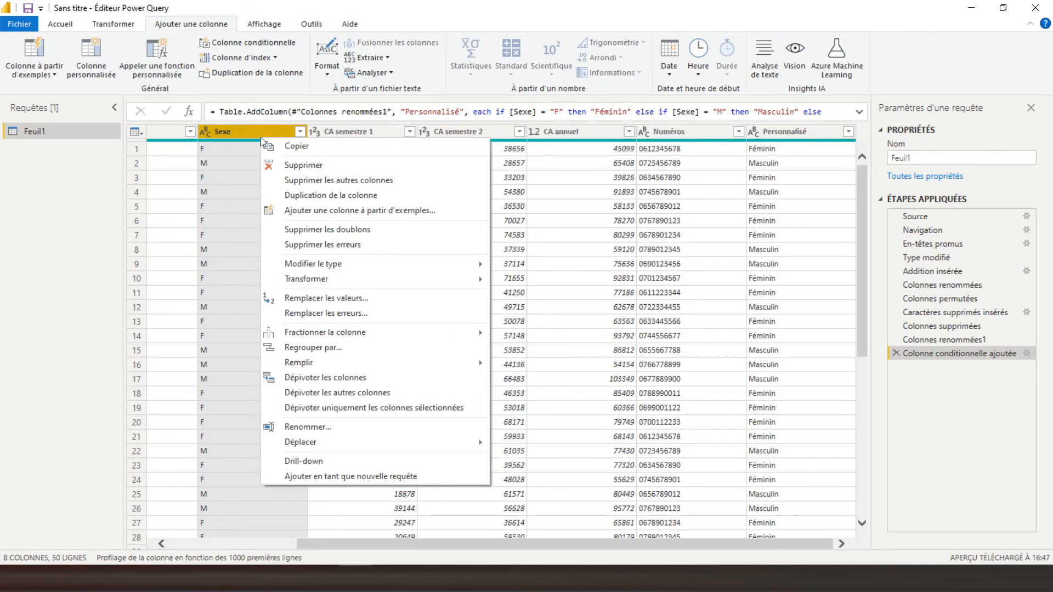
click(291, 166)
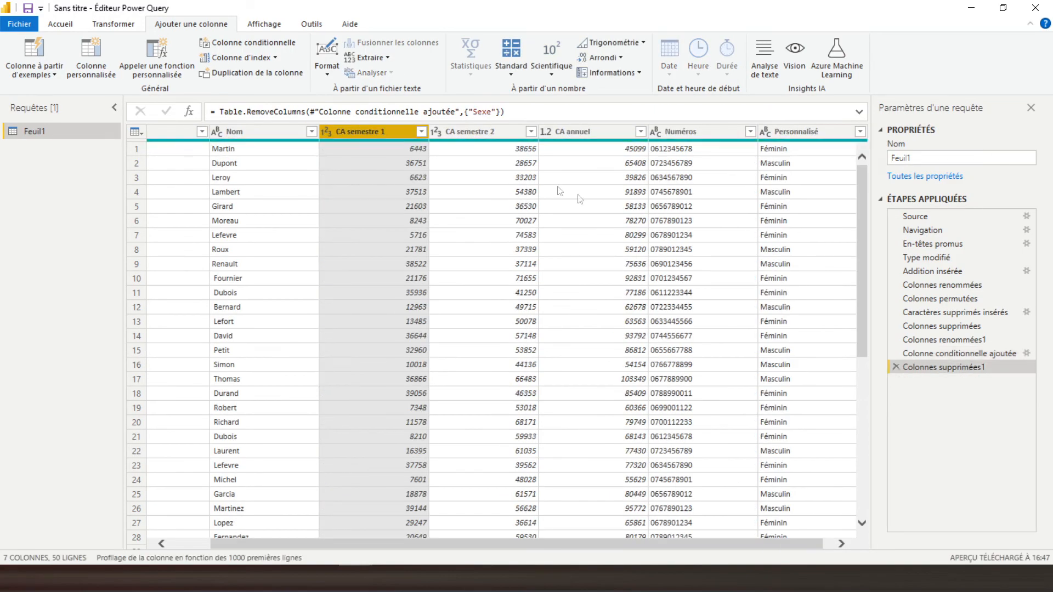
Rename the Personnalisé column as Genre and move it between Nom and CA semestre 1
click(802, 132)
double_click(802, 129)
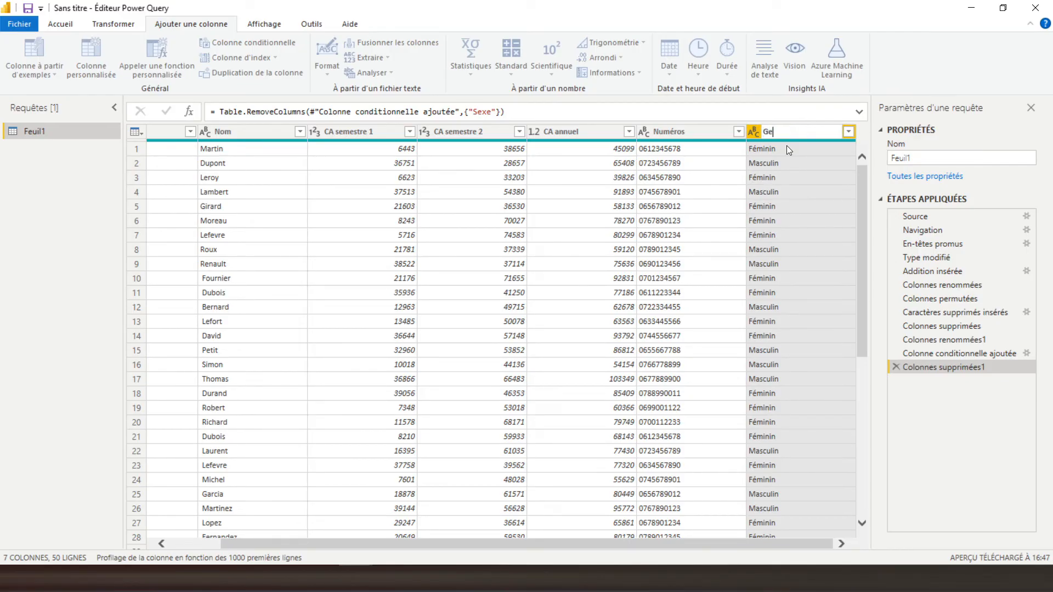
key(Return)
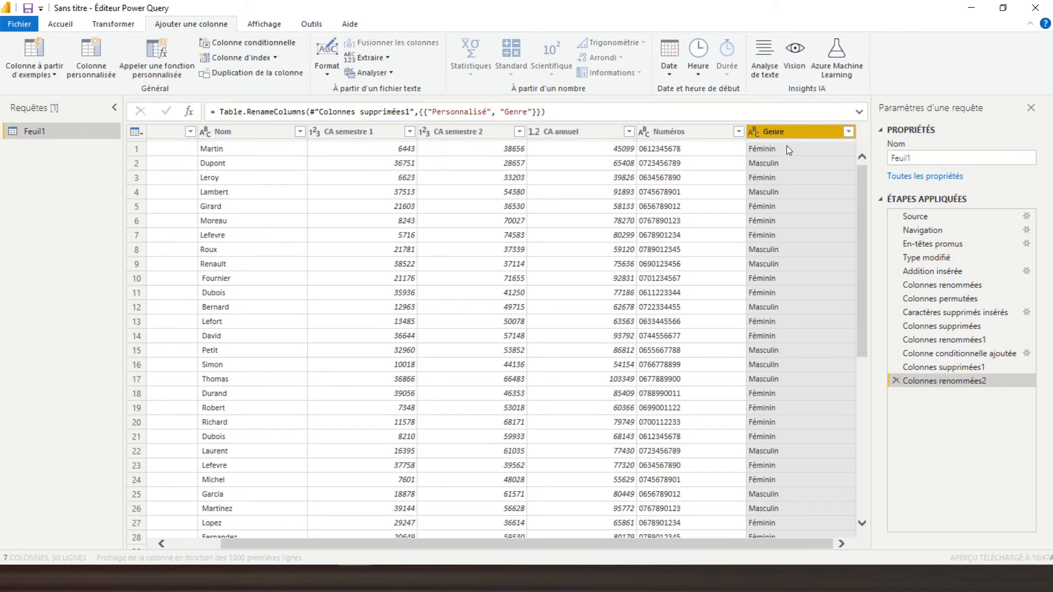
drag(794, 127, 359, 147)
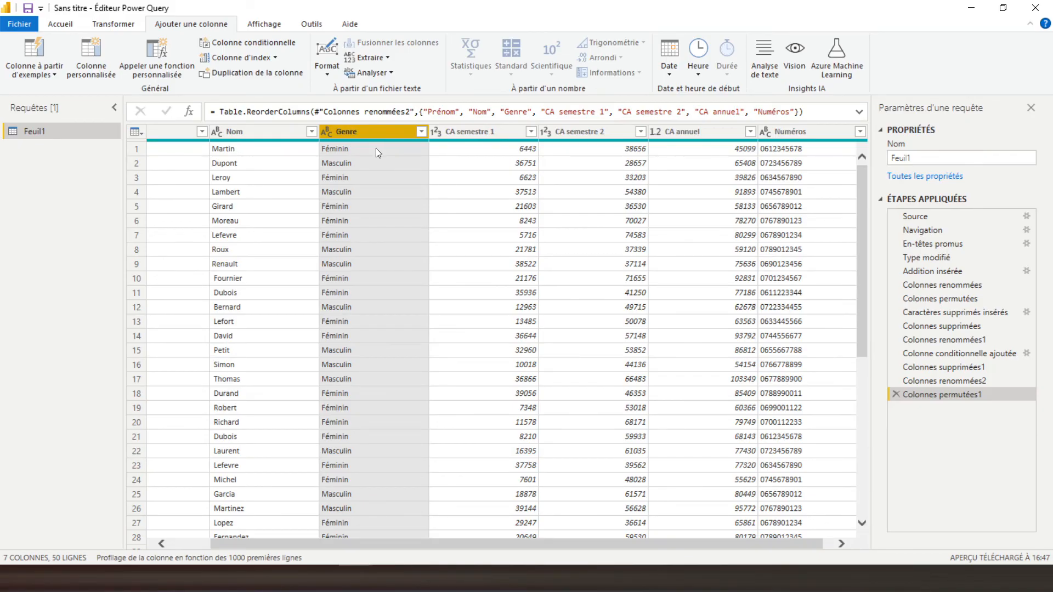
Start a new column from examples based on the CA semestre 1 and CA semestre 2 columns
click(202, 147)
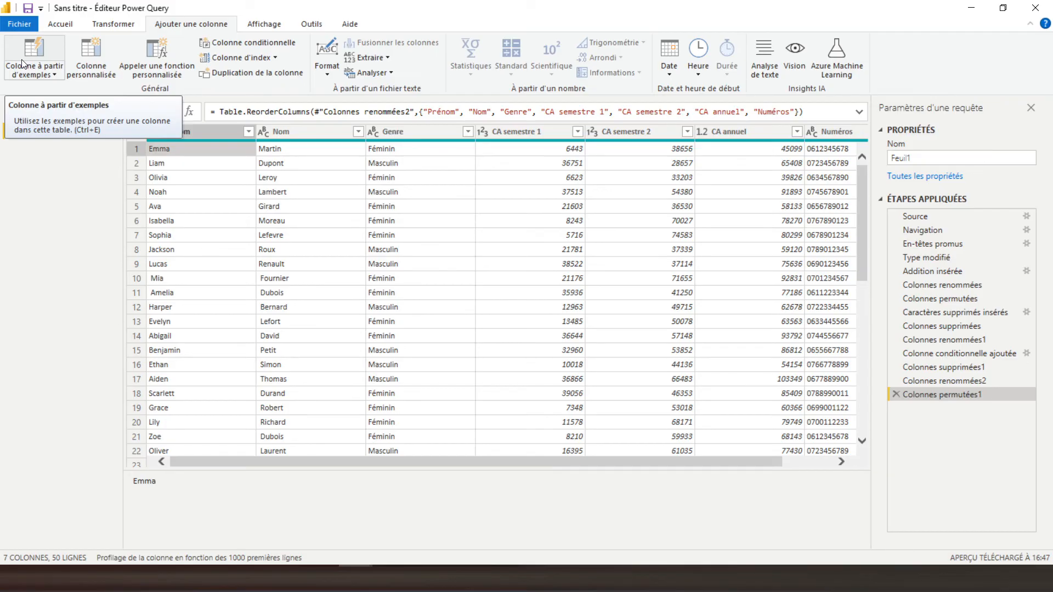
click(517, 132)
ctrl+click(625, 132)
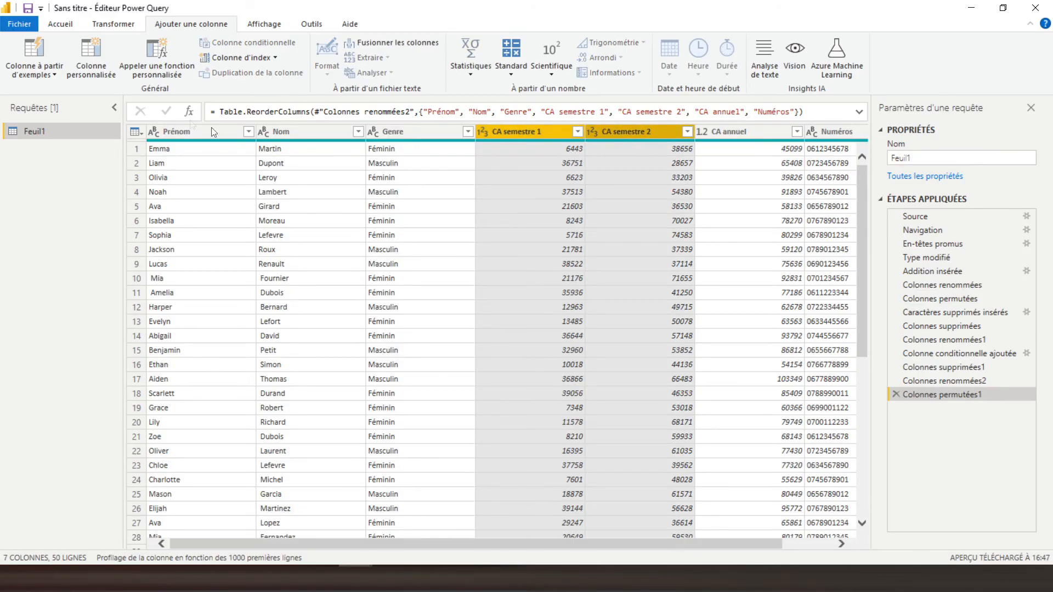
click(47, 77)
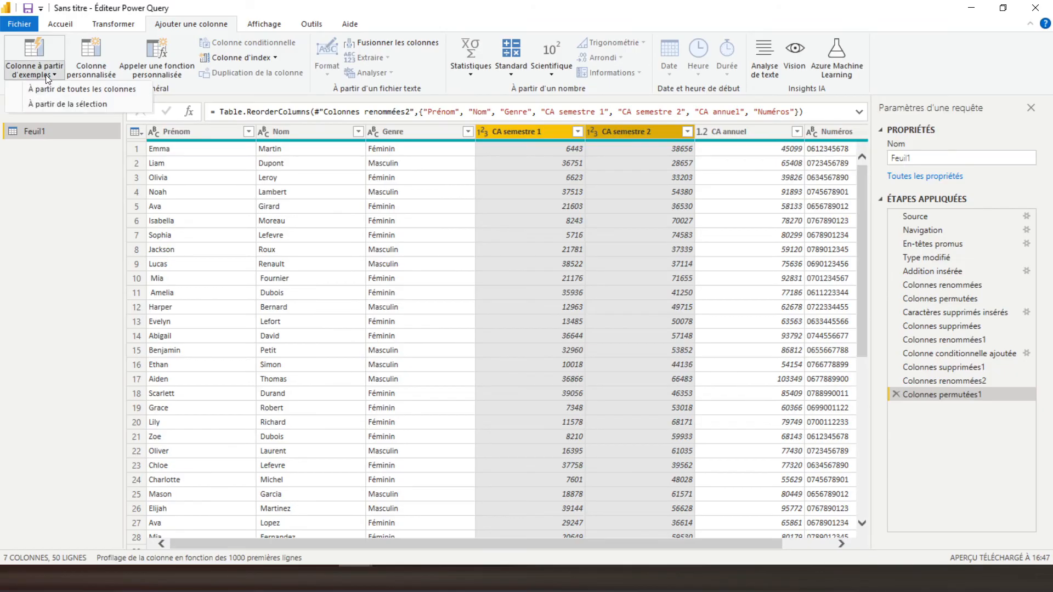
click(56, 104)
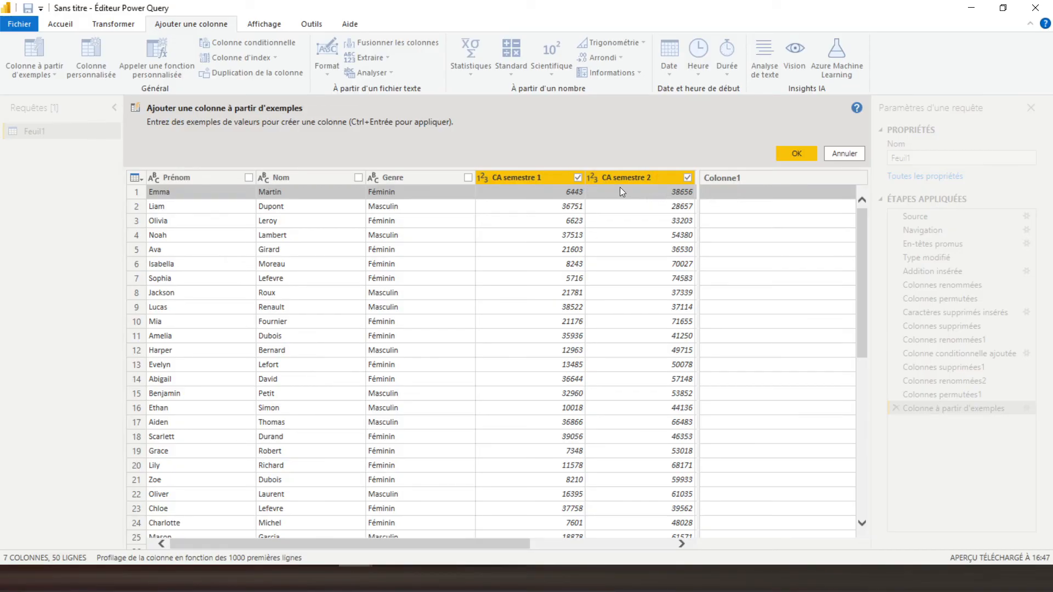
Give 22549,5 and 32704 as example values for the first two rows and add the semester average column
click(680, 544)
click(680, 544)
click(681, 544)
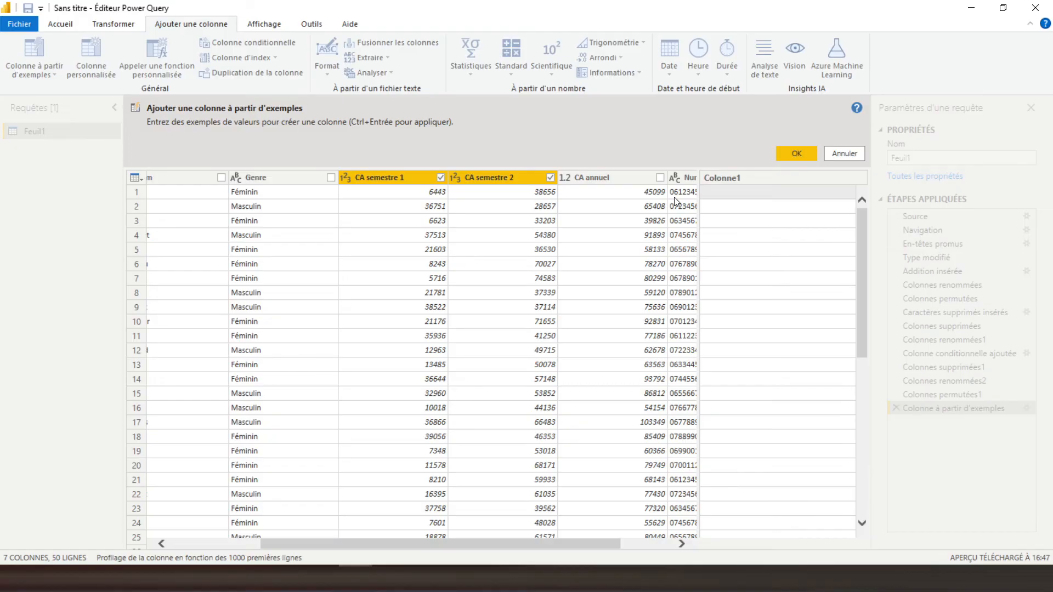
click(719, 197)
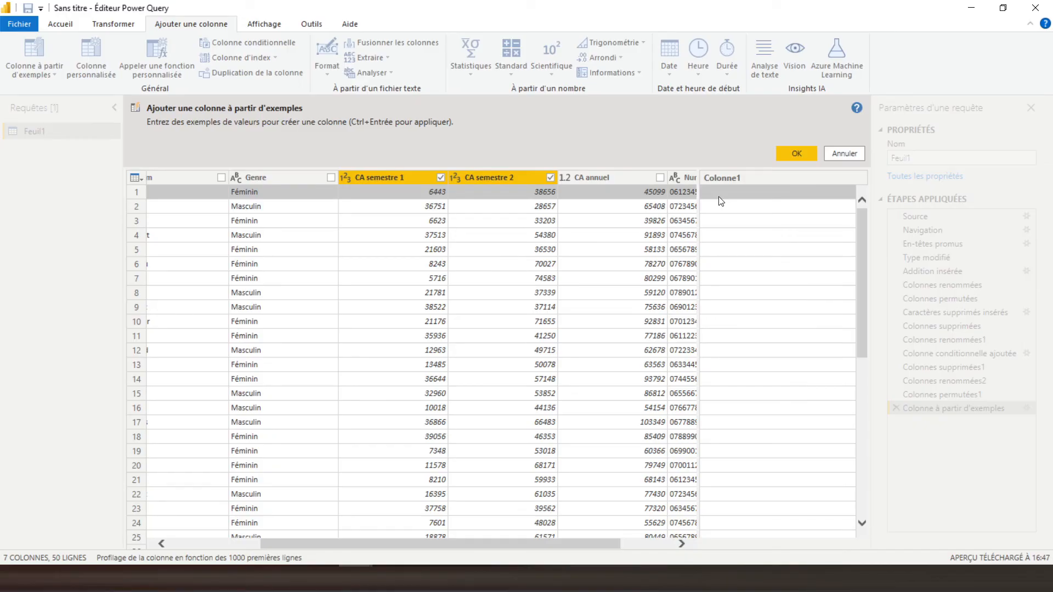
text(2254)
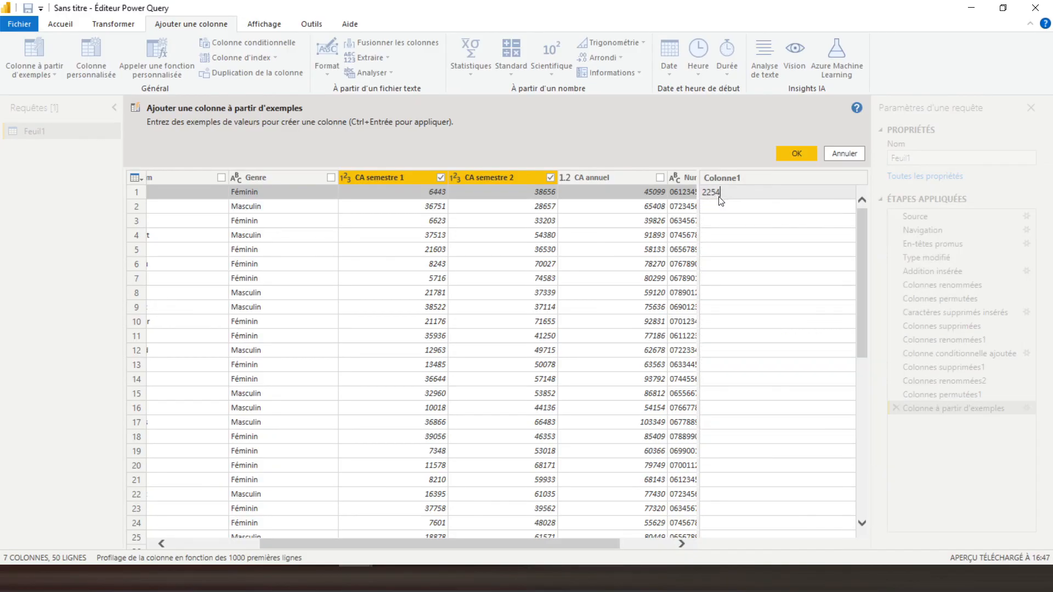
text(9,5)
key(Return)
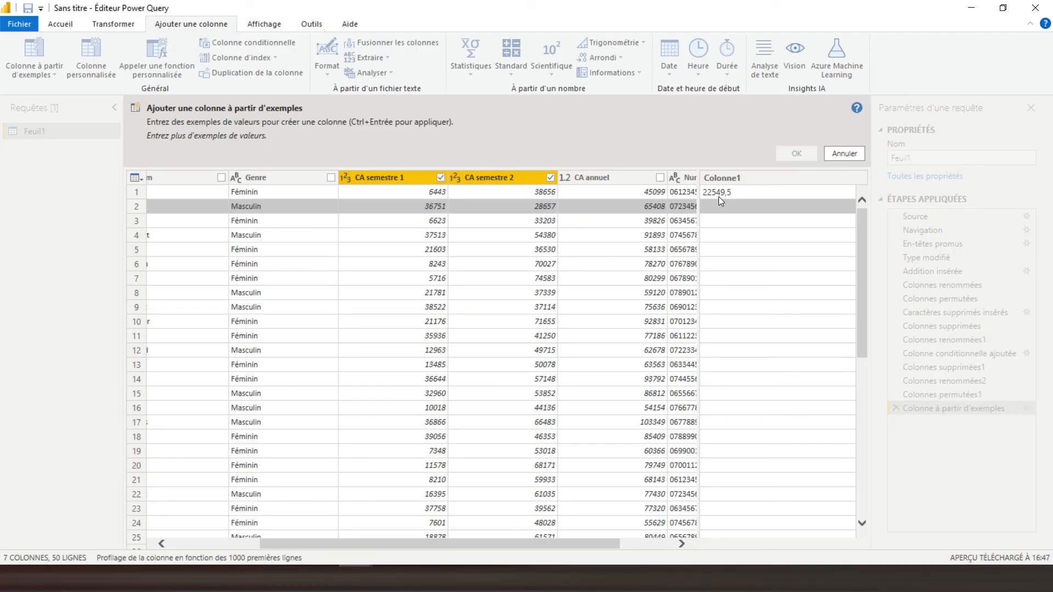
text(327)
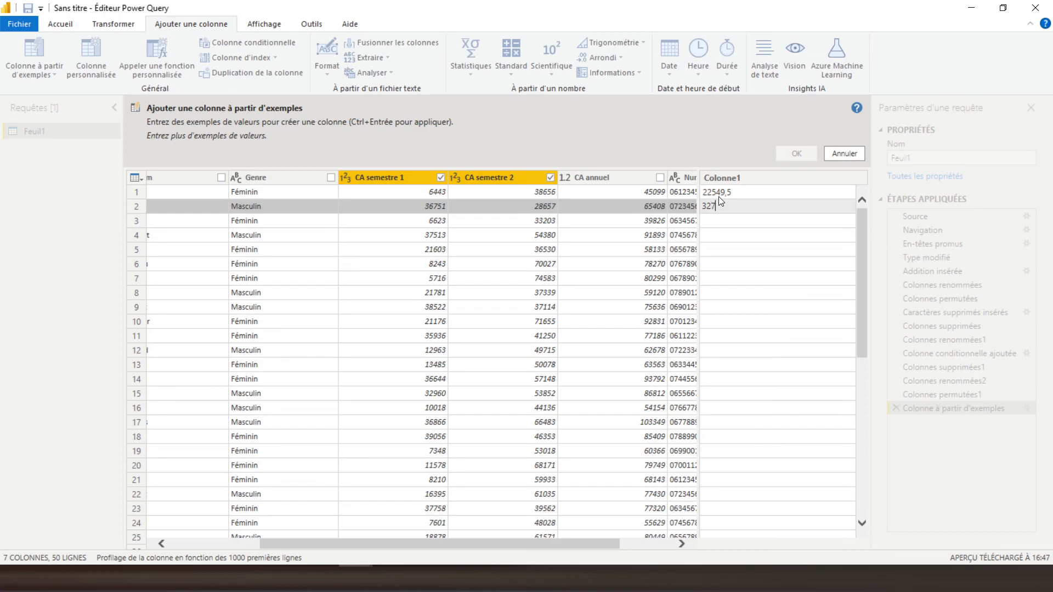
text(04)
key(Return)
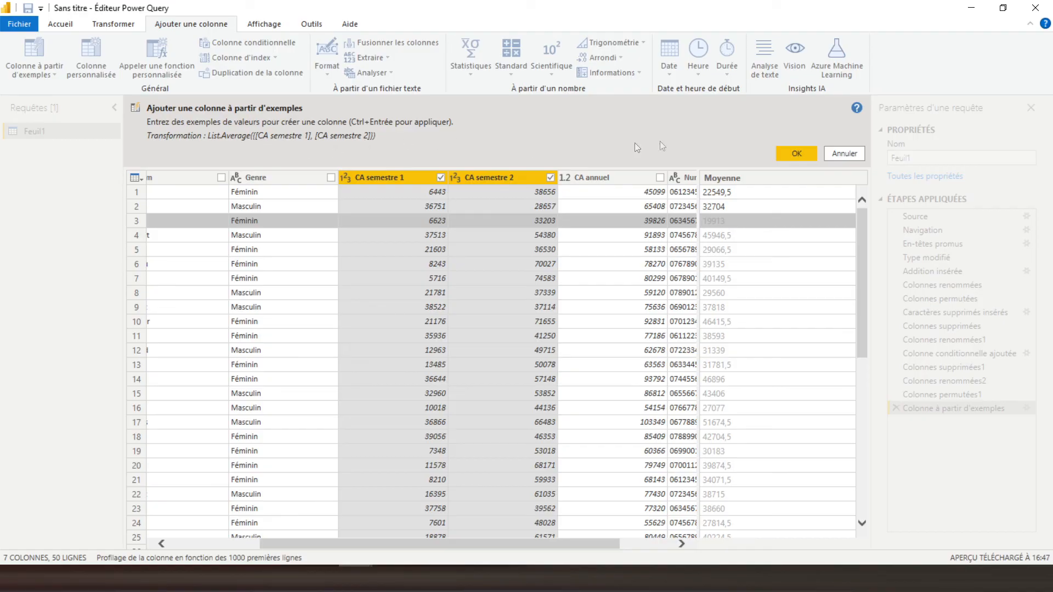
click(782, 155)
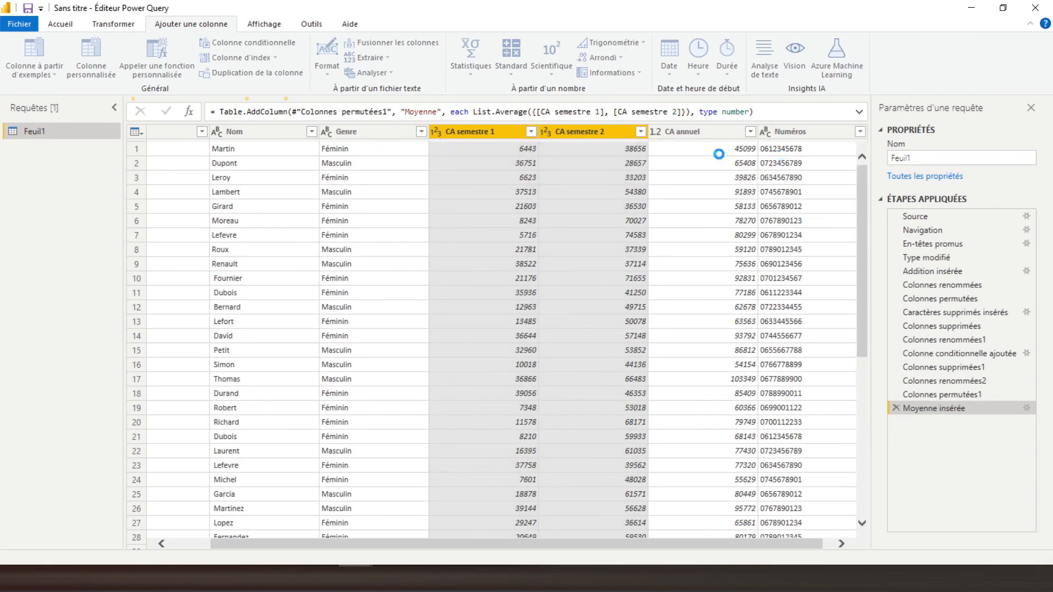